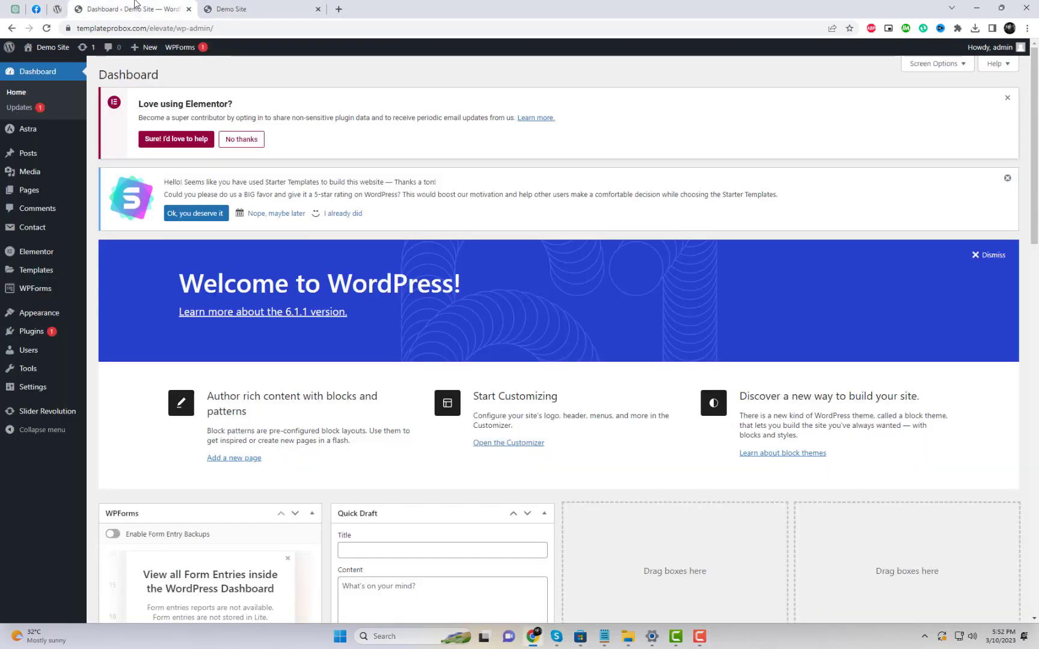
Search the directory of new plugins for "Smash Balloon Social Post Feed"
click(133, 9)
mouse_move(48, 333)
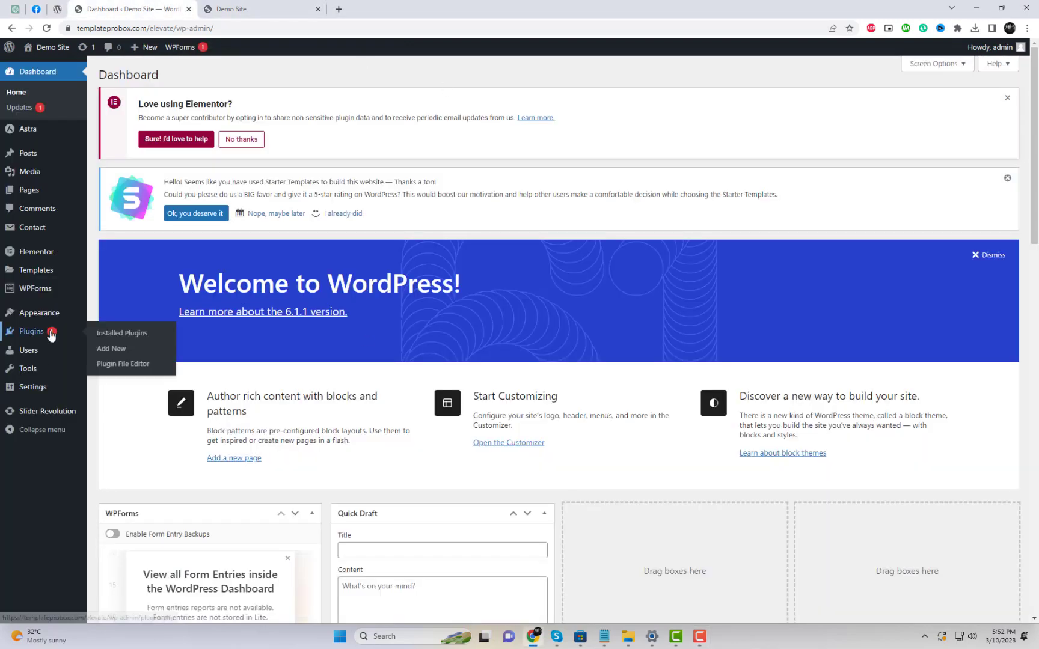
click(121, 333)
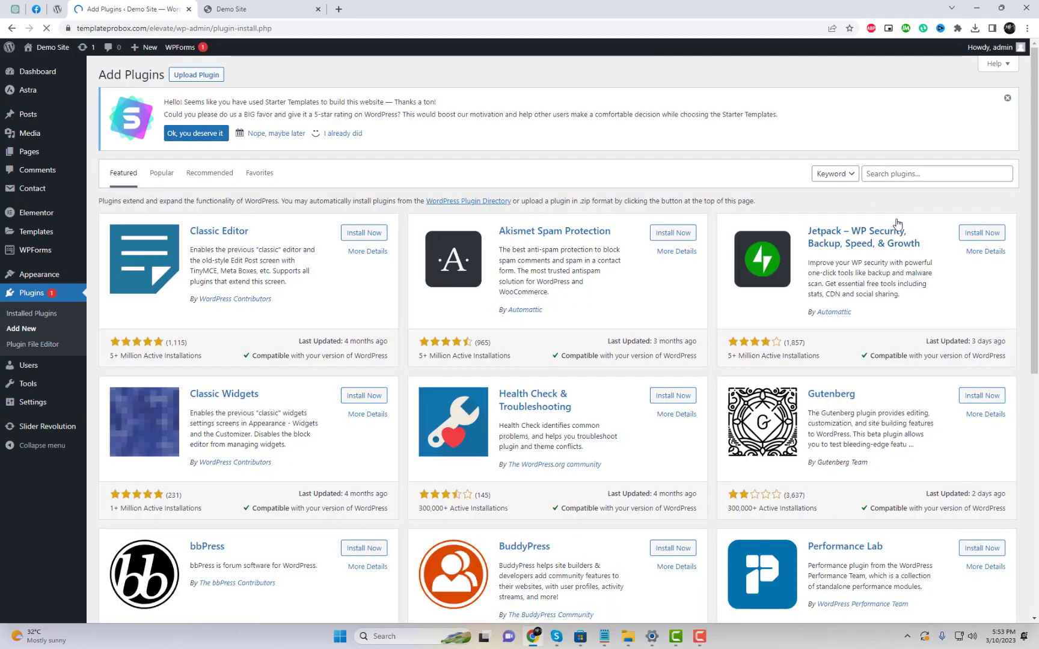
click(905, 176)
text(Smash Balloon Social Post Feed)
key(Return)
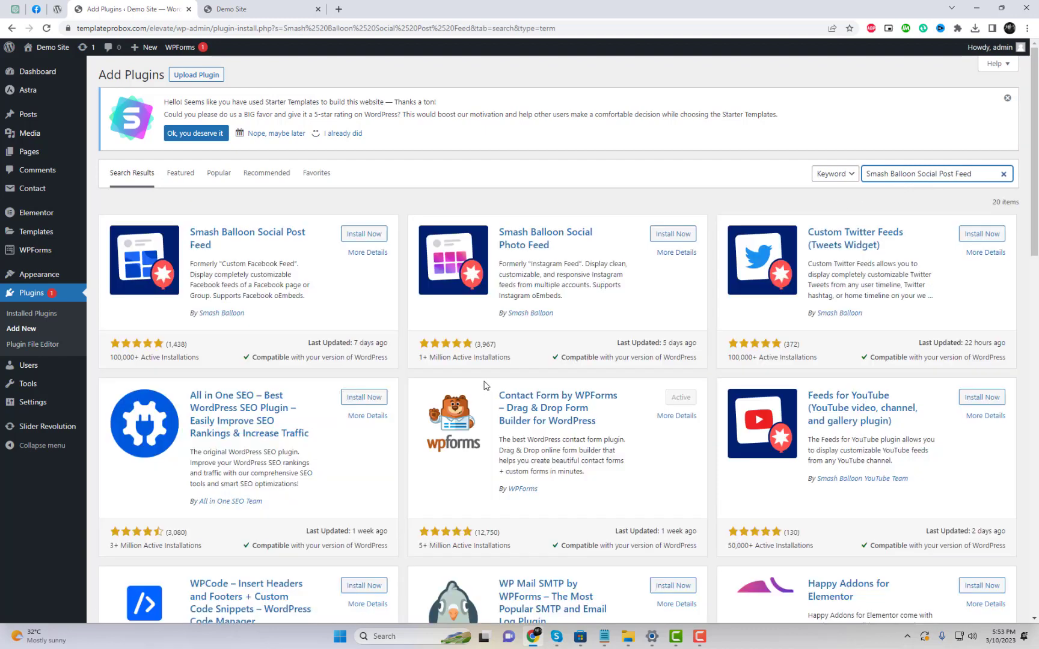
Install and activate the Smash Balloon Social Post Feed plugin, and open its settings from the installed plugins
click(354, 237)
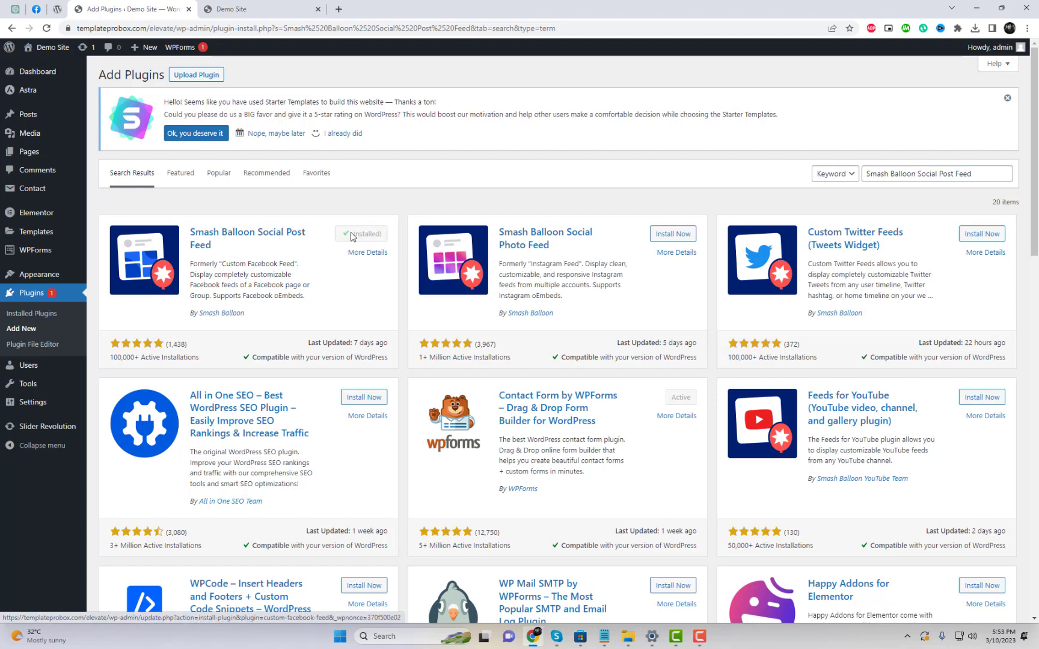
click(354, 239)
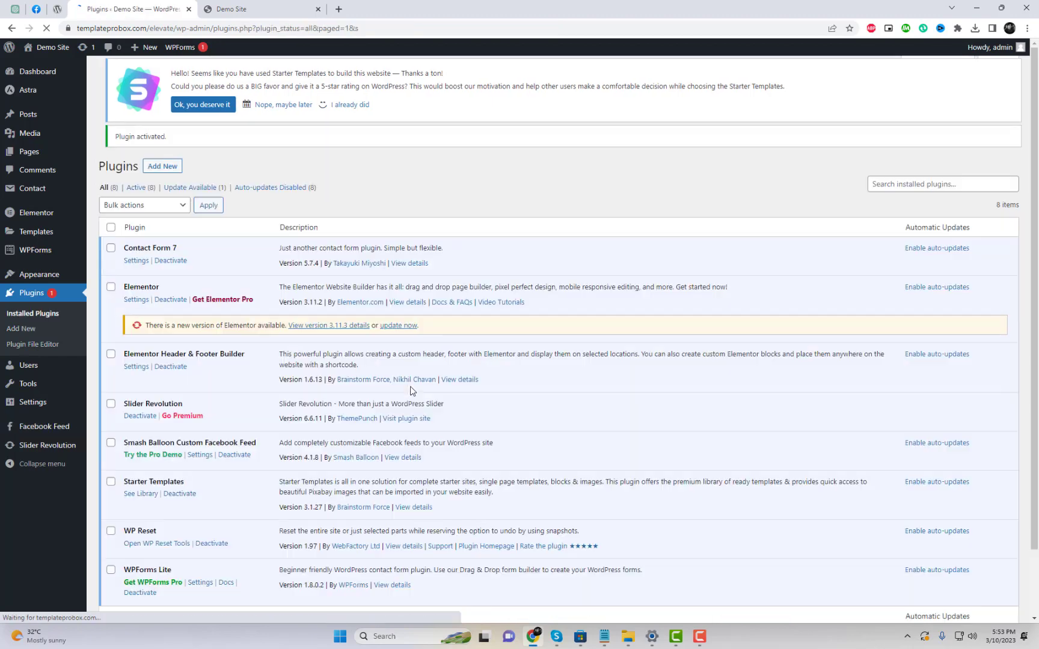
scroll(310, 432, down, 2)
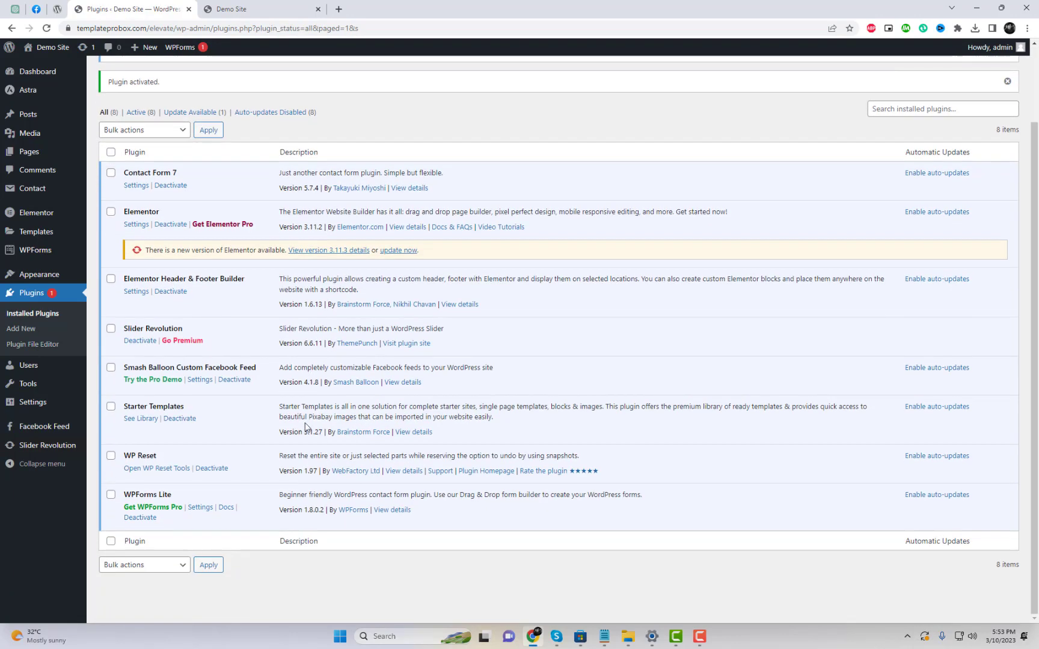
click(199, 379)
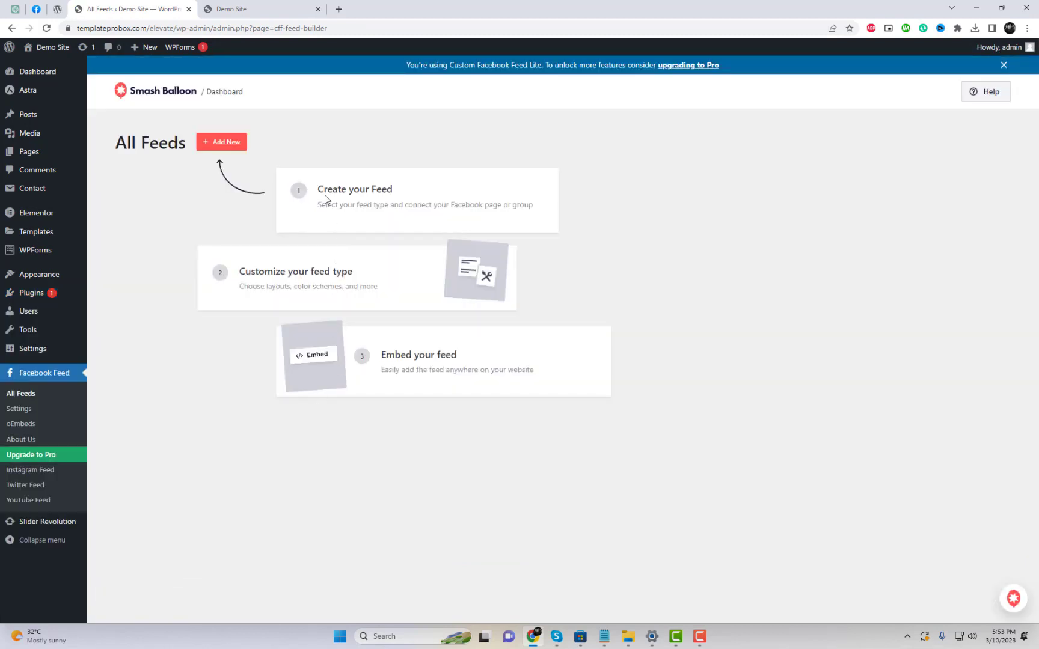
Create a new Facebook feed of type Timeline and start adding a new source for it
click(236, 143)
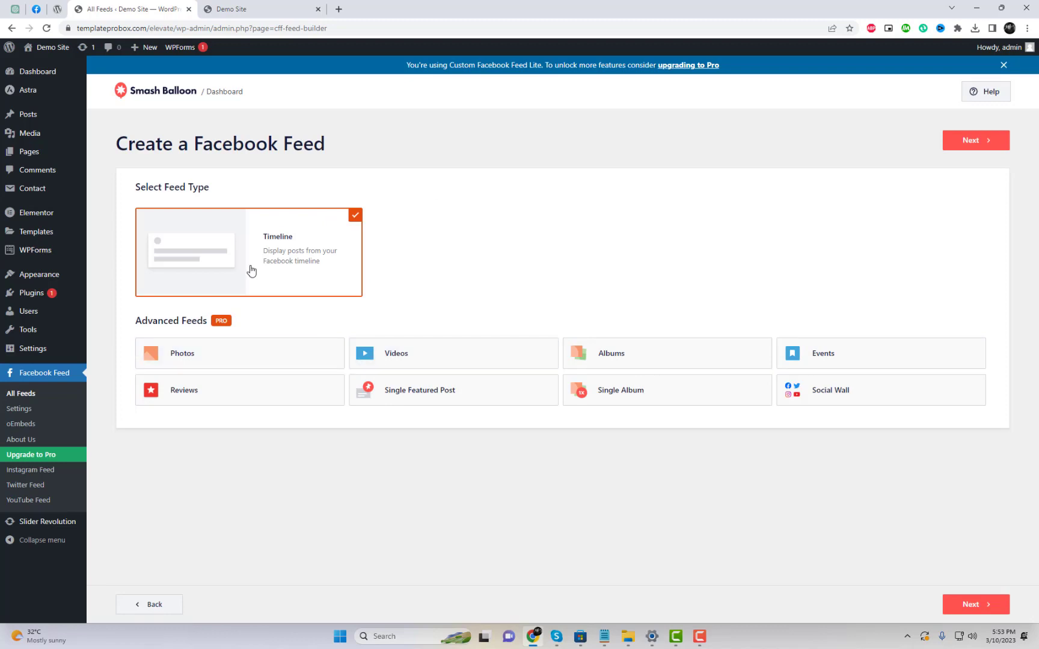
click(982, 144)
click(289, 255)
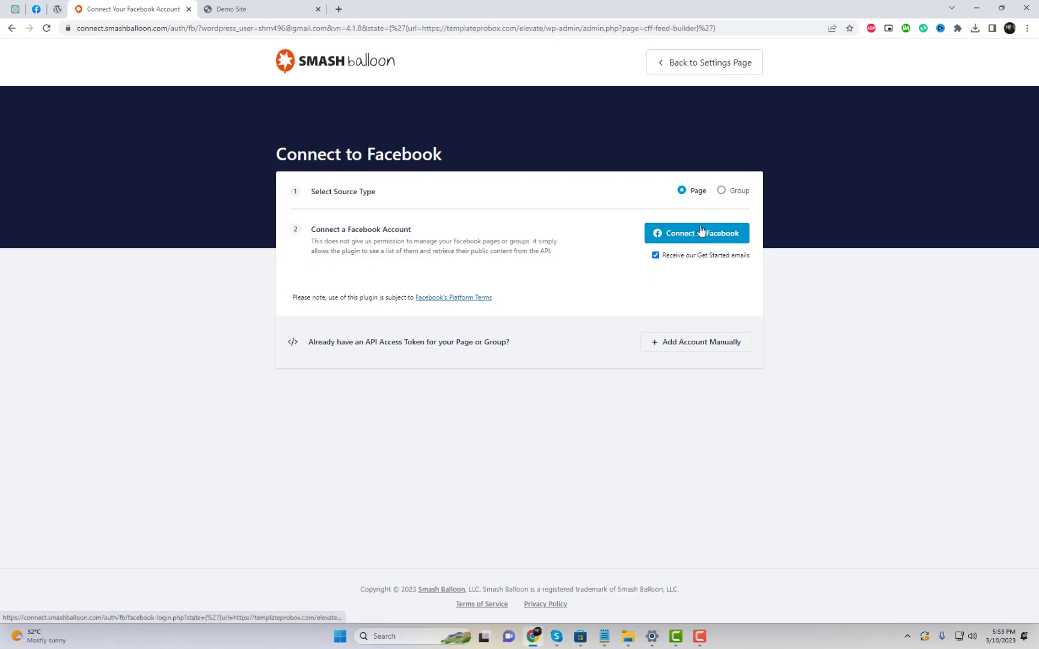
Connect the Facebook account with Page as the source type, continuing with the previously linked settings
click(718, 192)
click(686, 192)
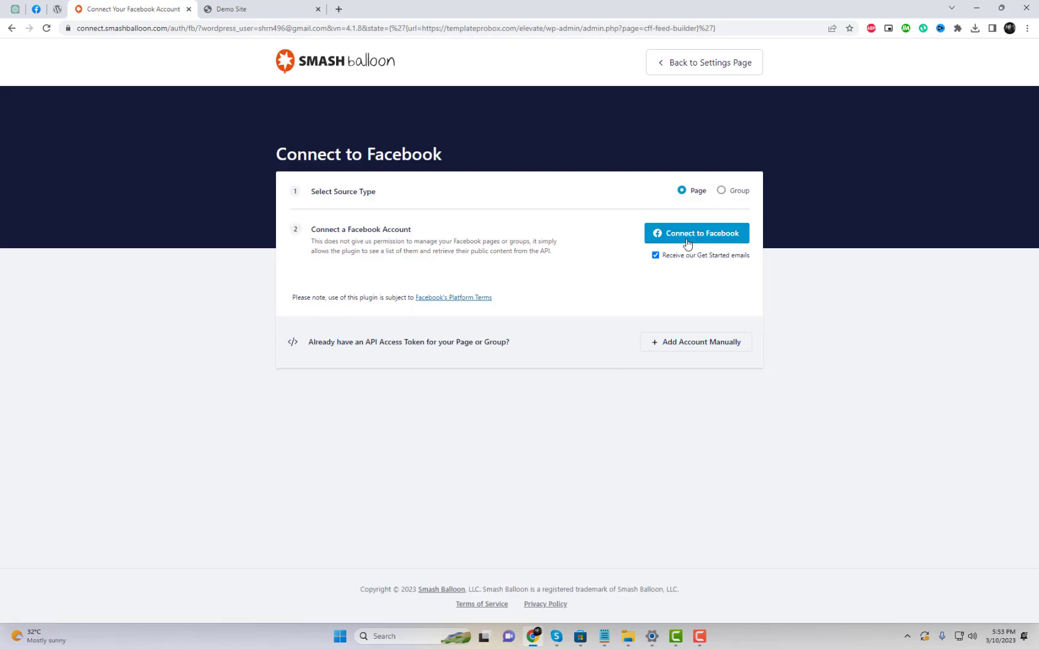
click(687, 241)
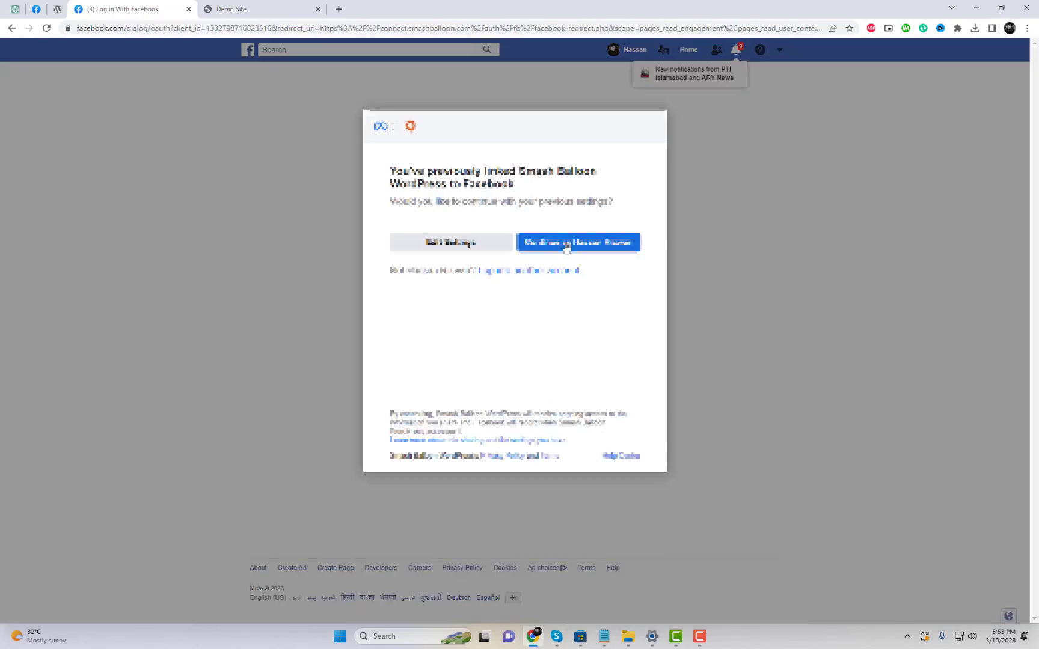
click(566, 245)
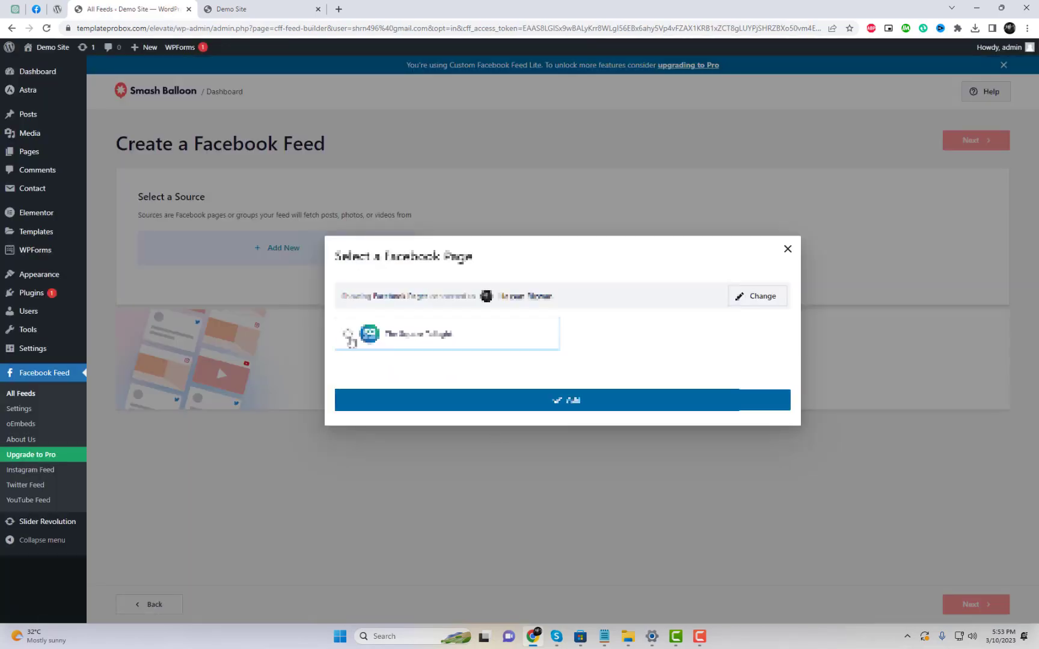
Add The Square Tallaght page as a source and create the feed from it
click(348, 334)
click(581, 407)
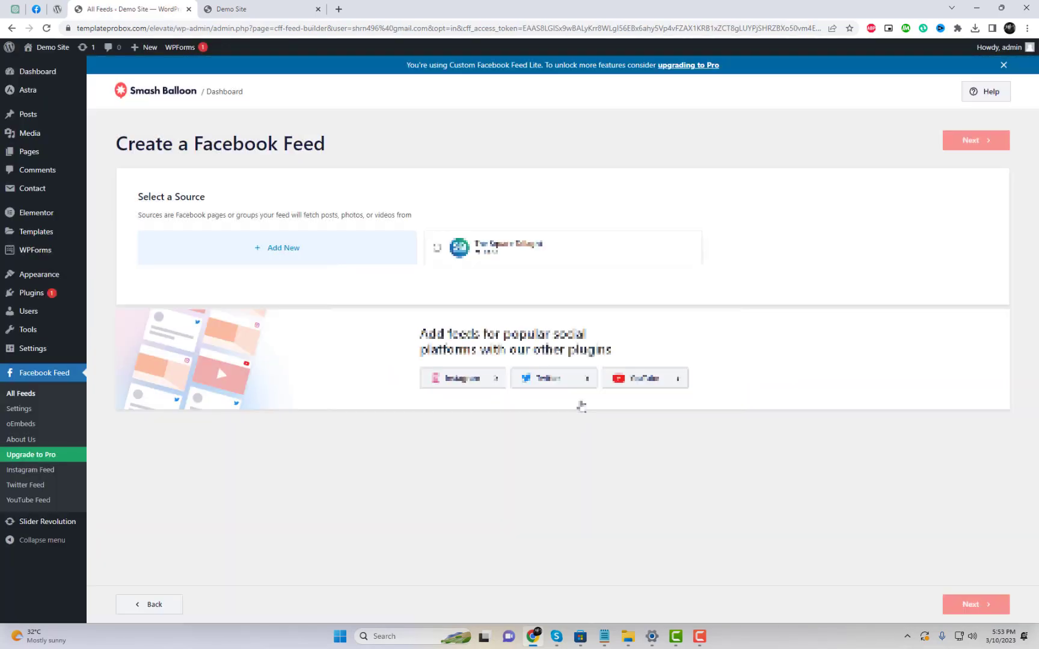
click(437, 248)
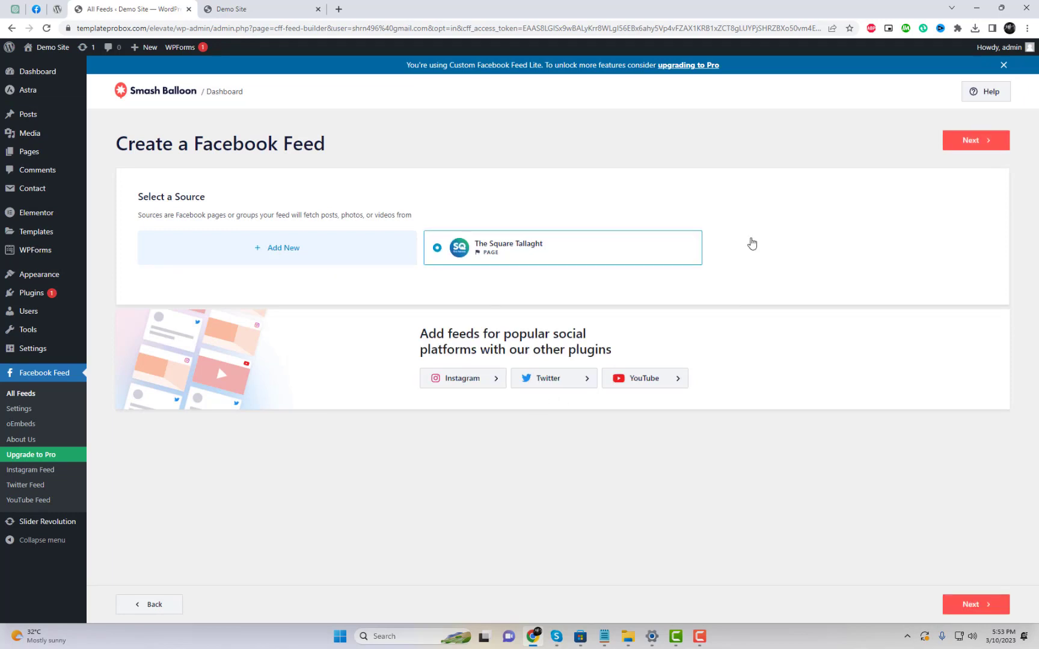
click(983, 149)
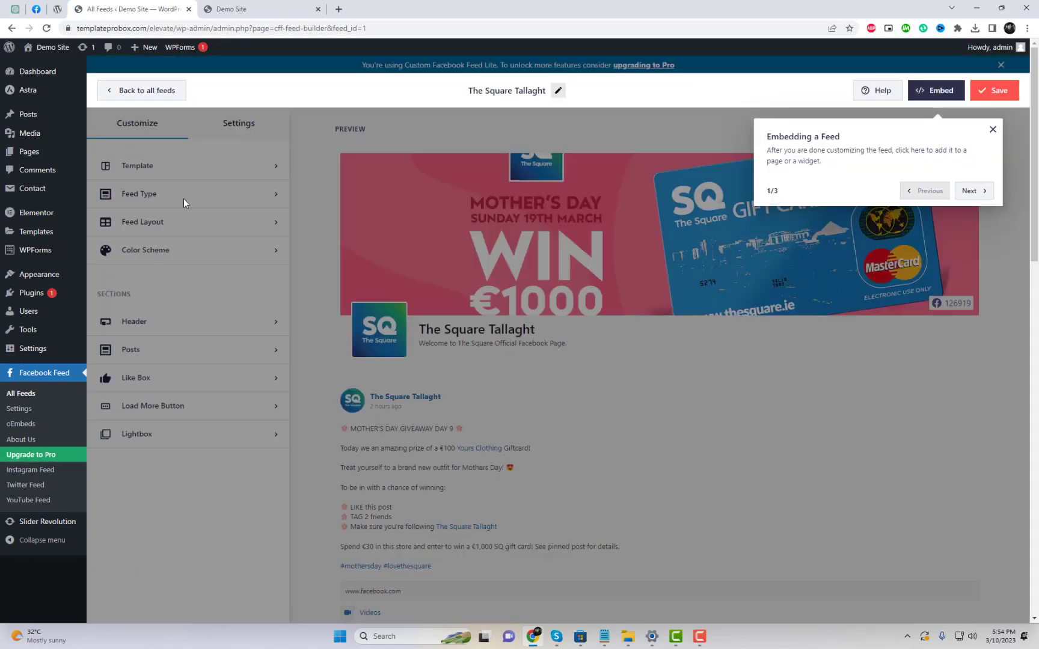
Dismiss the feed embedding tour and look through the posts in the feed preview
click(992, 130)
scroll(747, 393, down, 20)
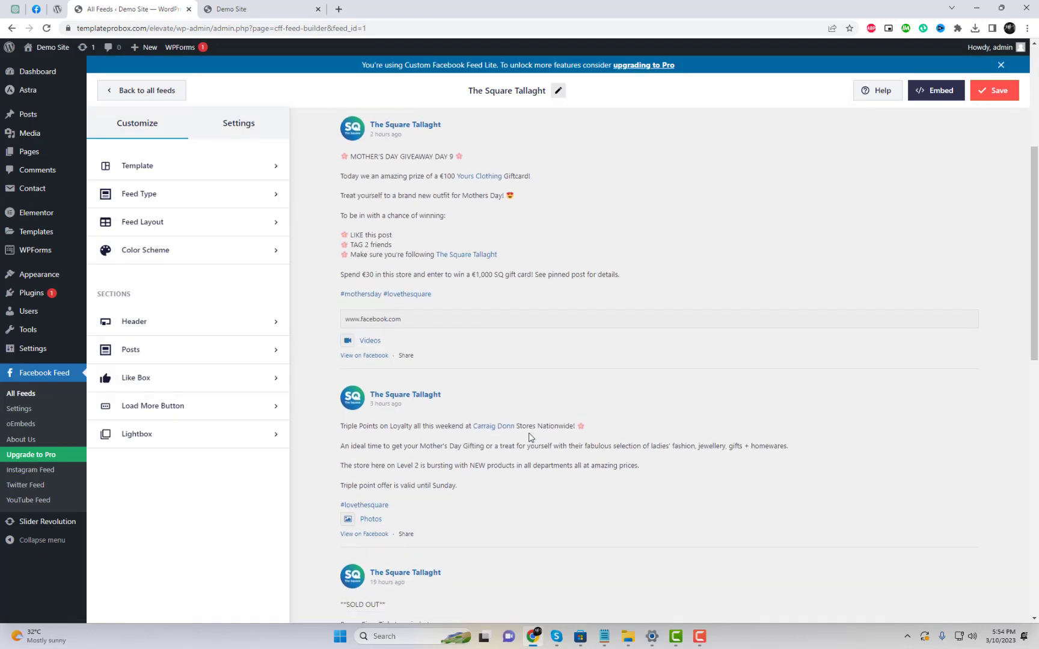
scroll(601, 476, up, 20)
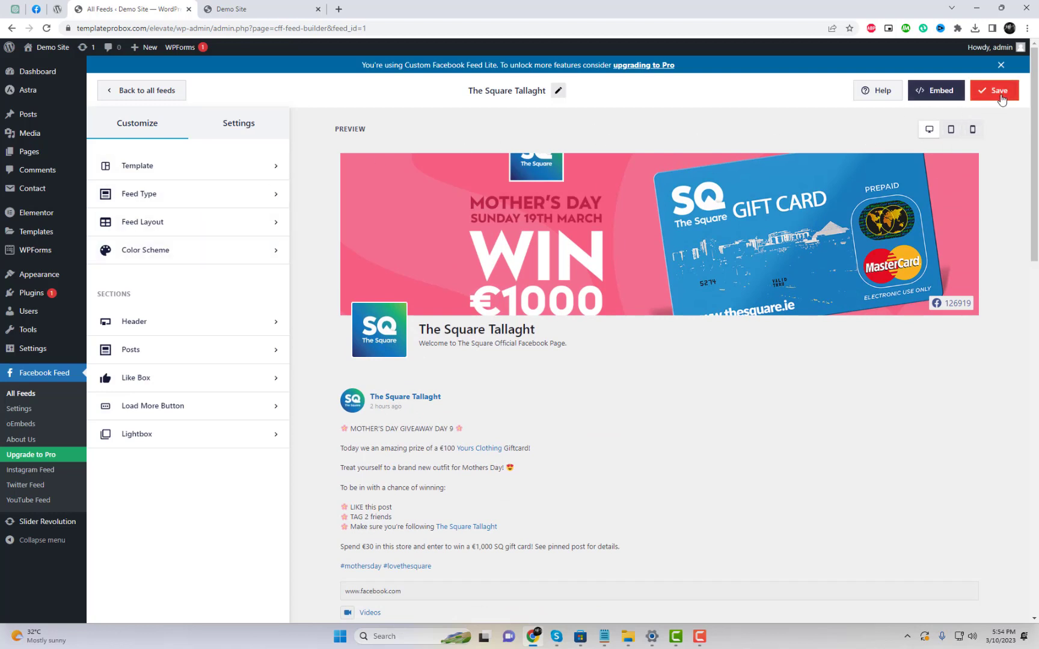
Examine the available feed types without changing the current Timeline type
click(217, 201)
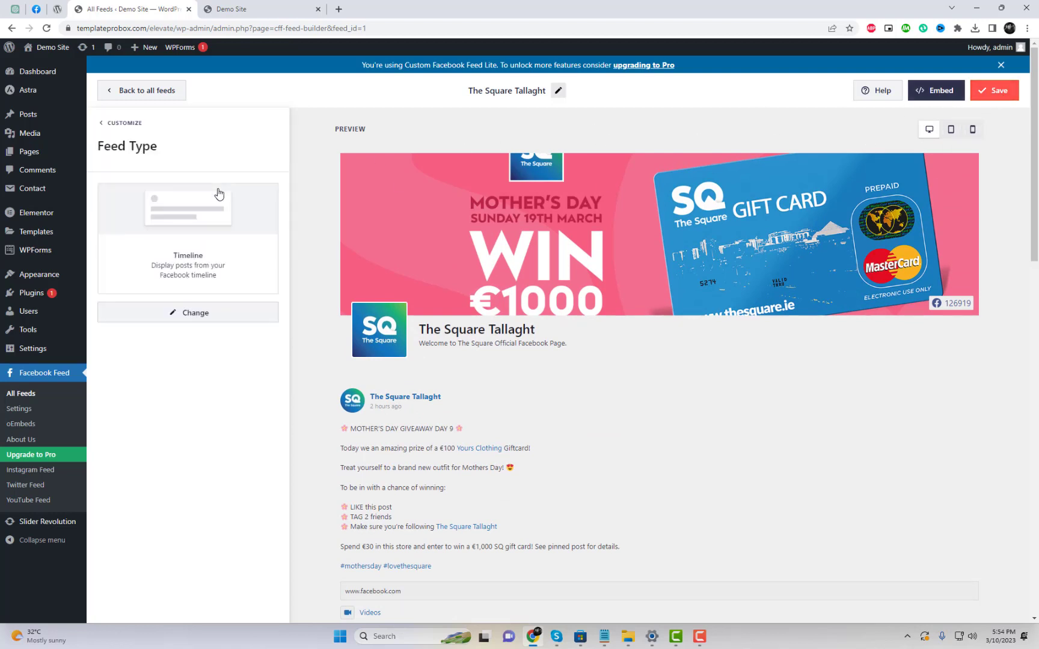
click(195, 314)
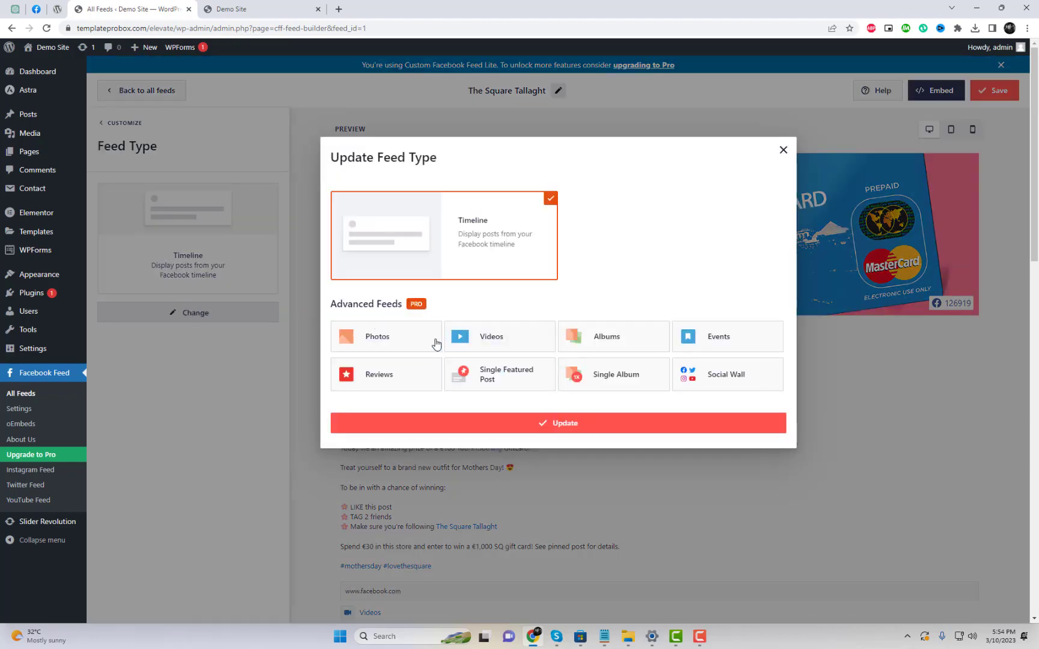
click(783, 150)
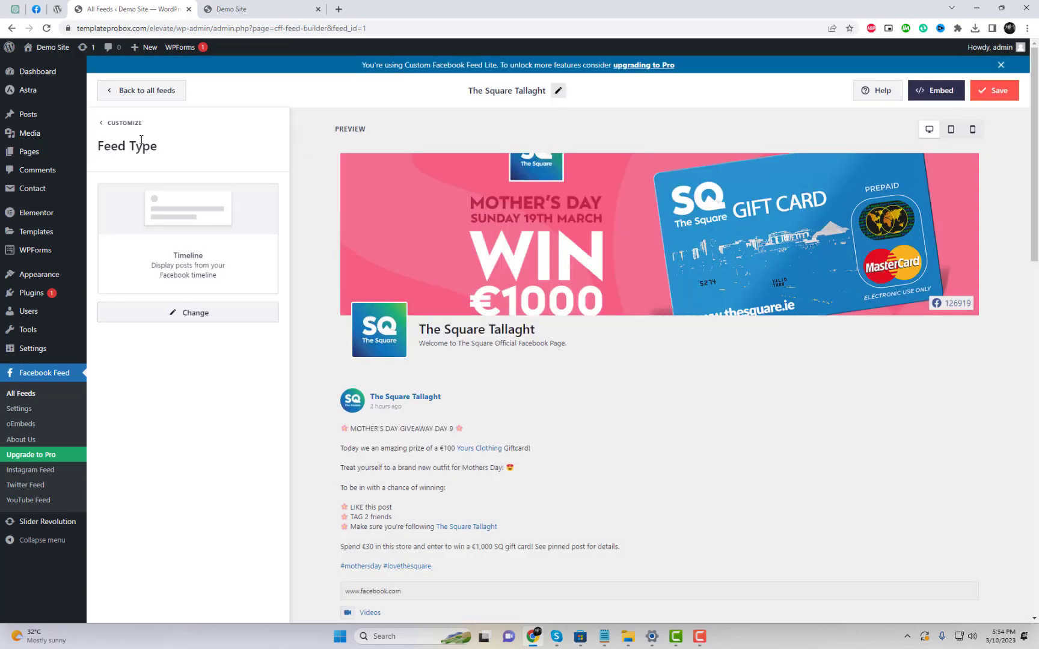
click(117, 129)
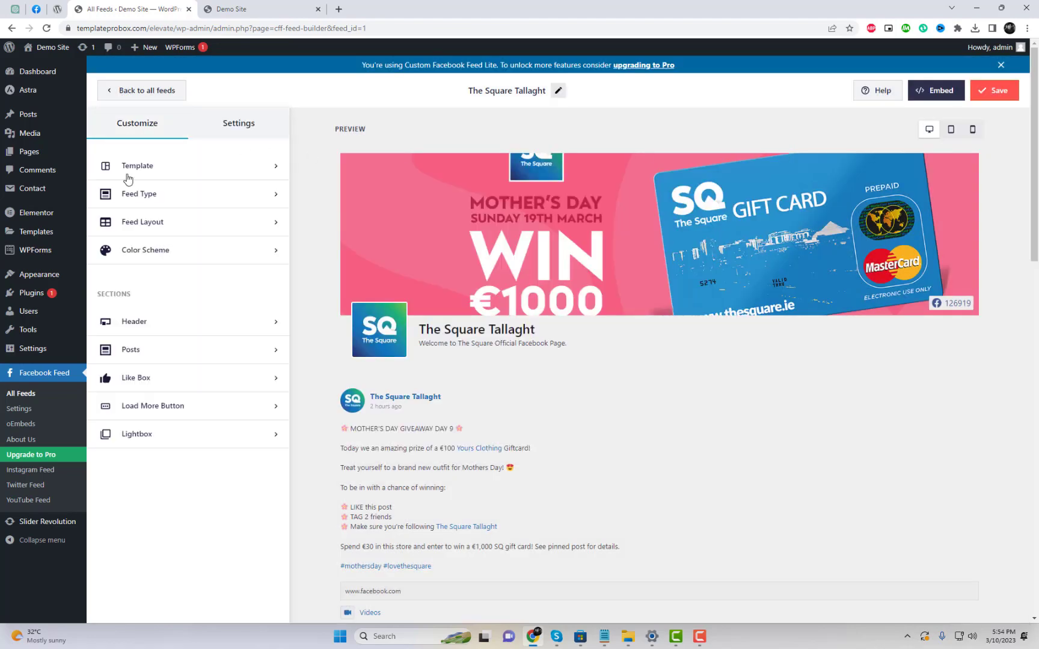
Set the feed layout to Masonry with 4 posts on desktop, and save the feed
click(156, 220)
click(158, 237)
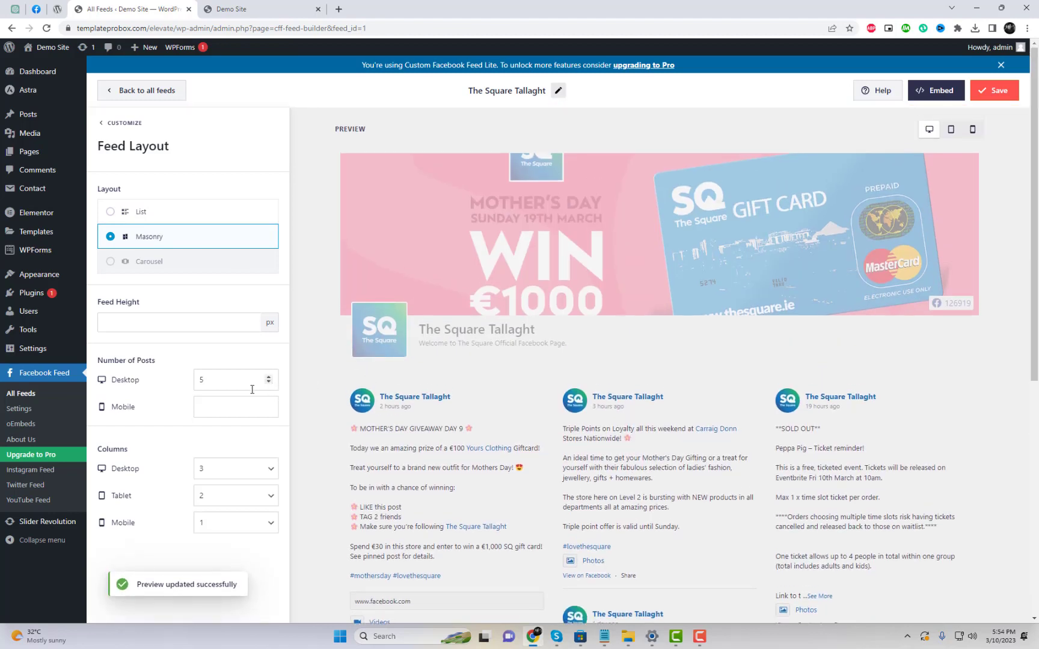
drag(214, 380, 178, 377)
text(4)
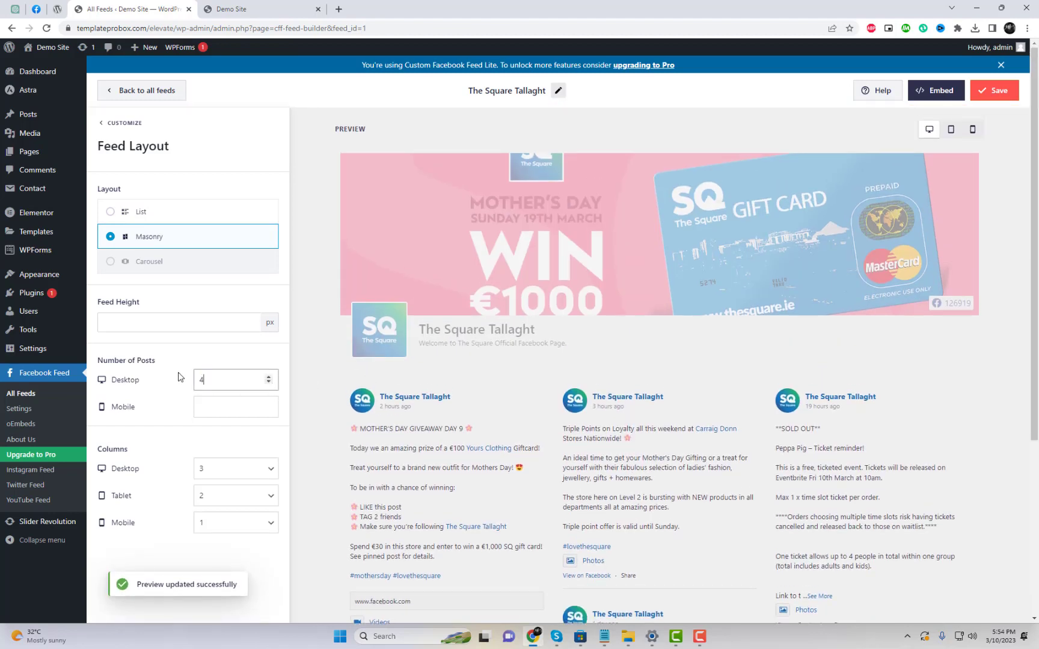
click(986, 92)
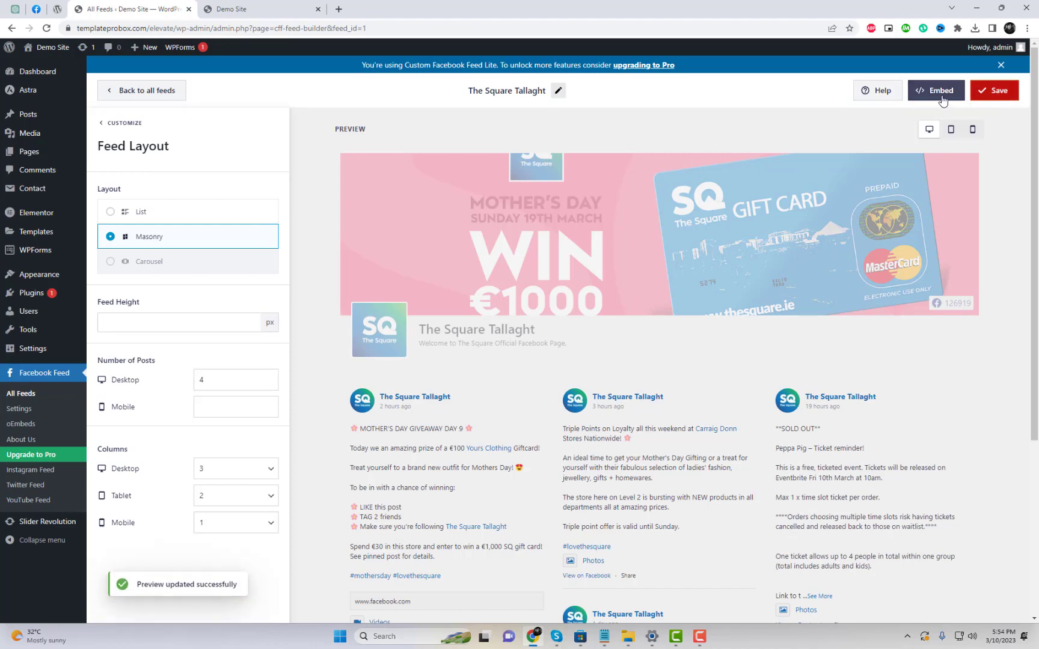
Try to change the feed's template to Simple Masonry
click(102, 123)
click(151, 173)
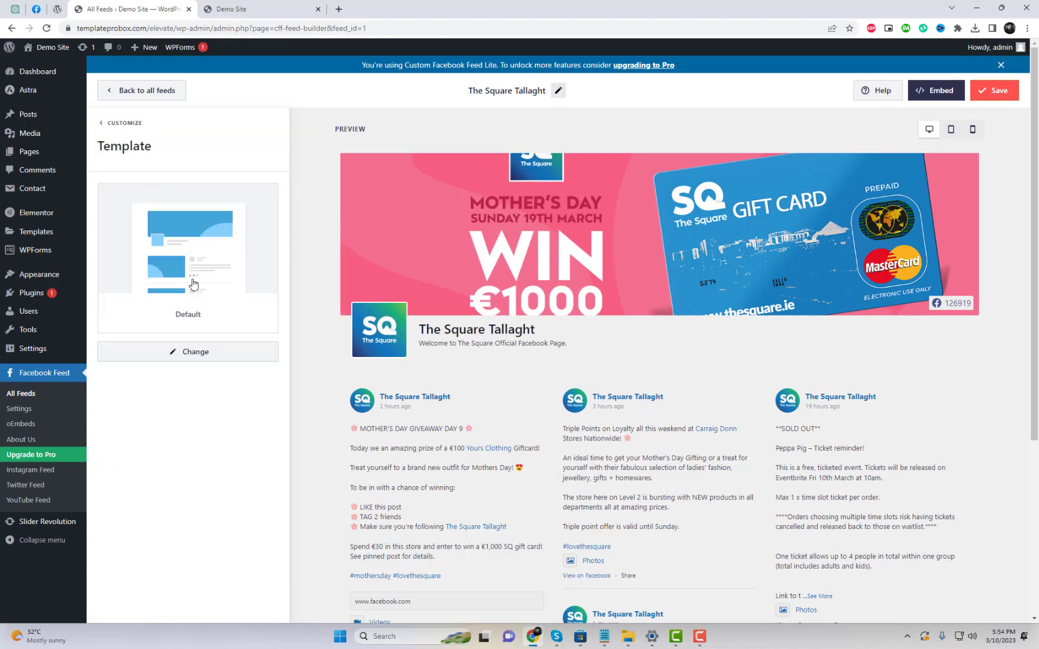
click(191, 351)
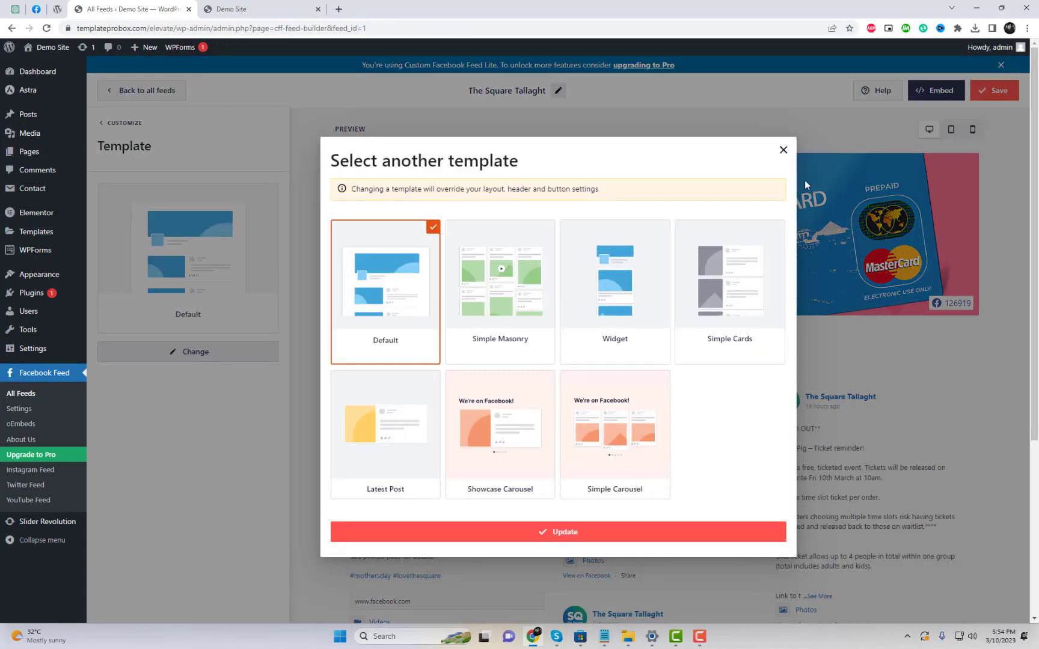
click(520, 277)
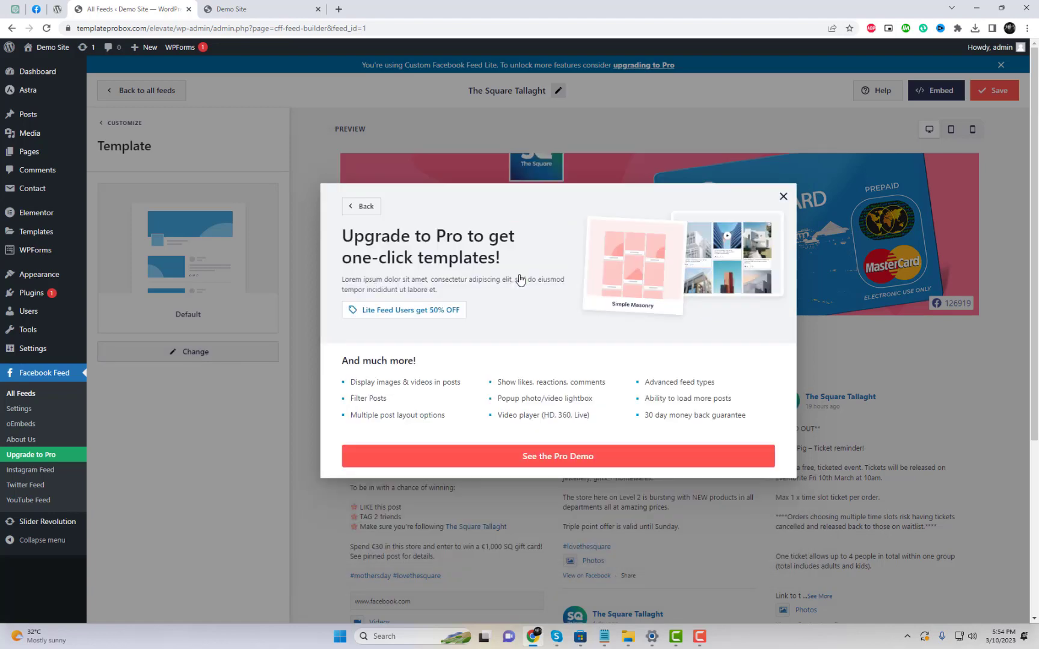
click(782, 197)
click(101, 123)
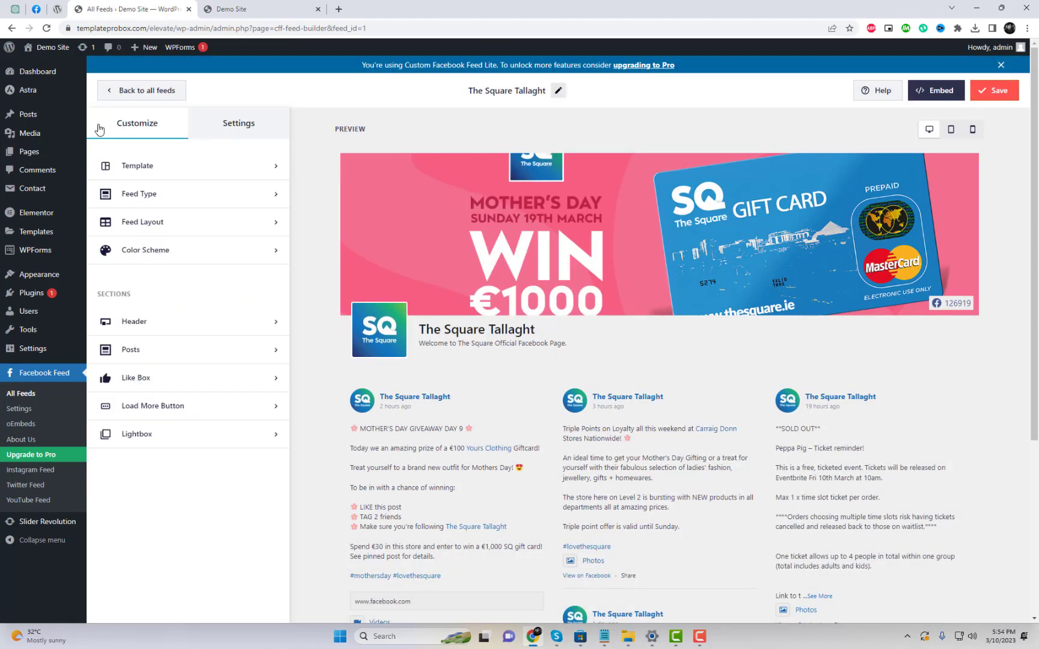
Set the feed's header type to Text with its icon enabled, and save the feed
click(201, 321)
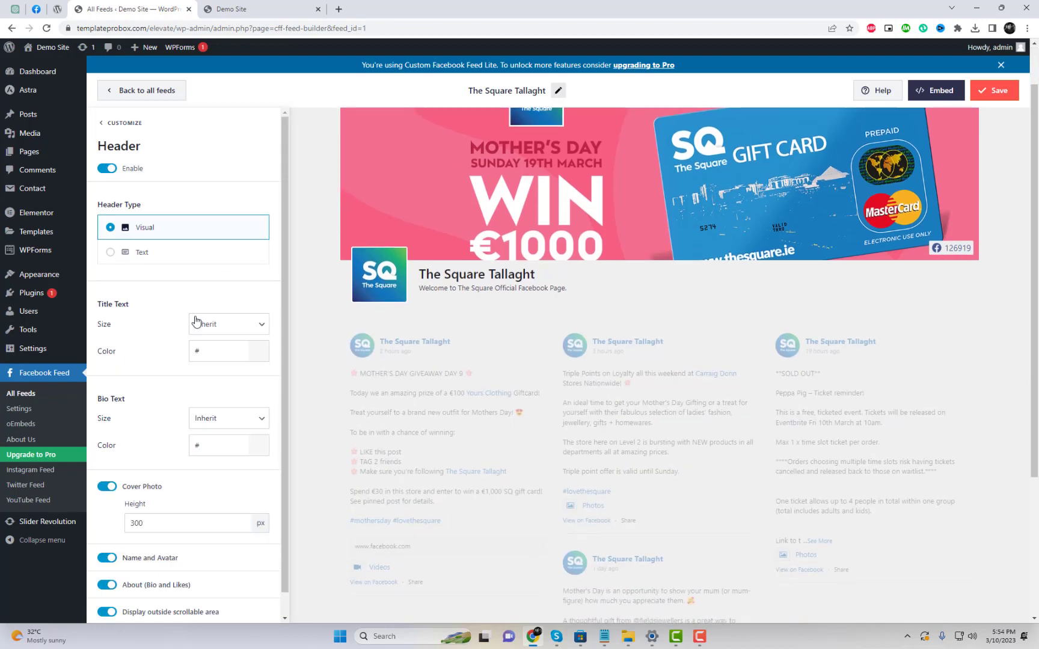
click(133, 257)
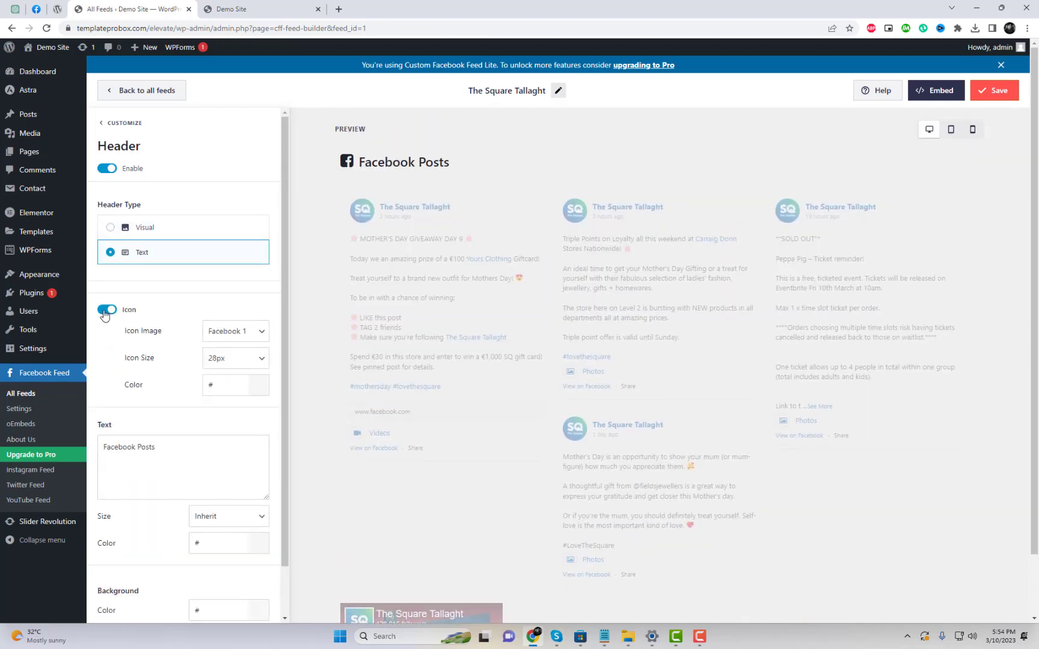
click(106, 311)
click(108, 310)
click(993, 90)
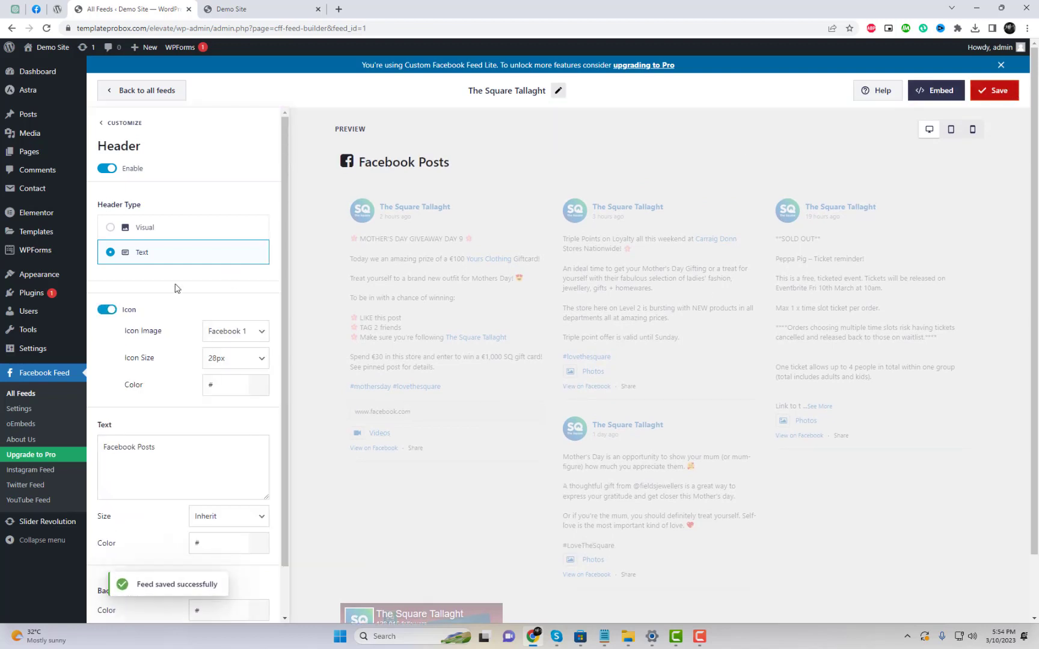
scroll(194, 352, down, 1)
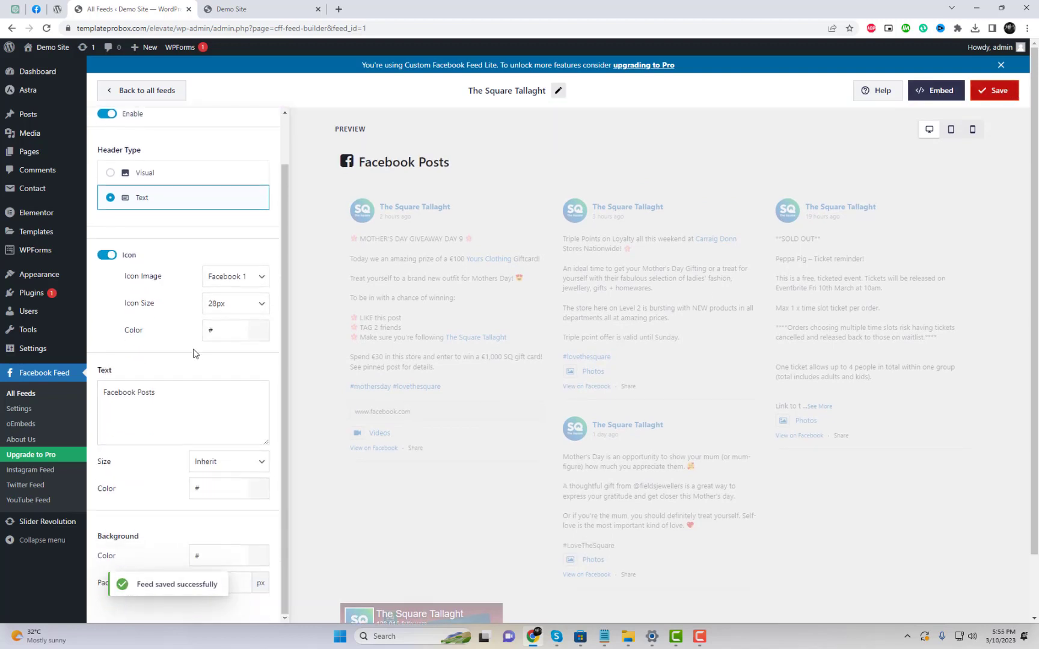
scroll(195, 352, up, 1)
click(107, 127)
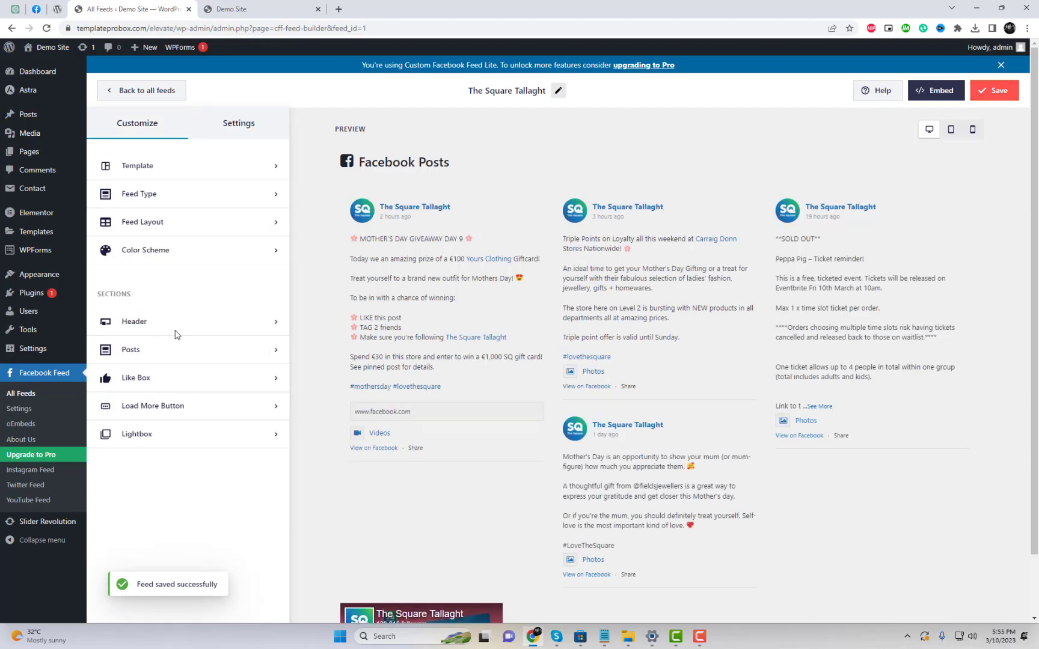
Set the post type in the feed's post style to Boxed
click(190, 353)
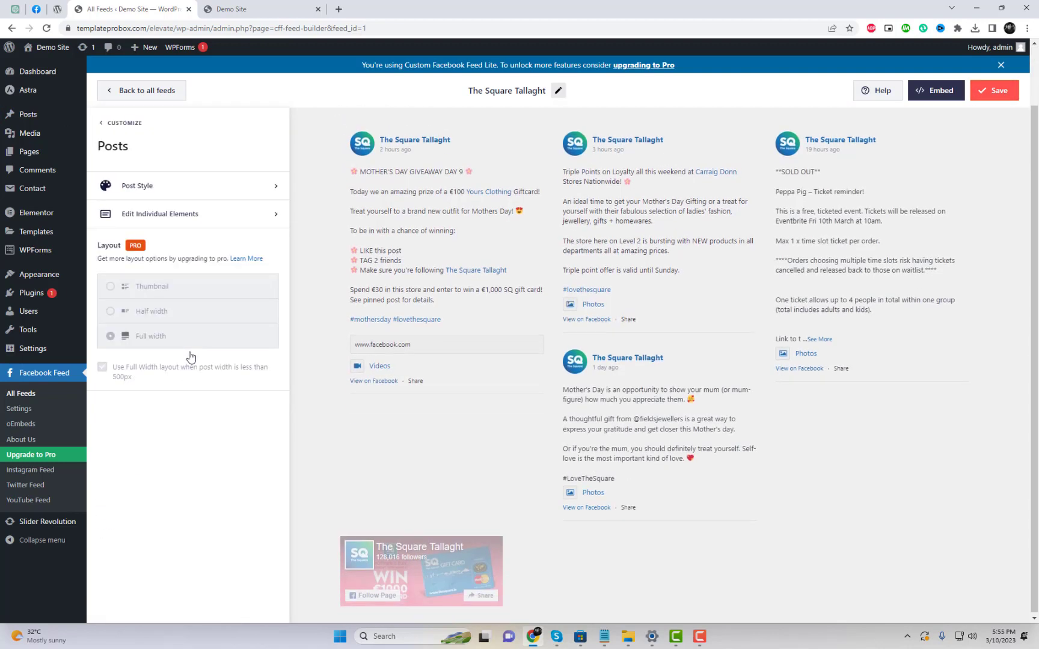
click(190, 193)
click(142, 213)
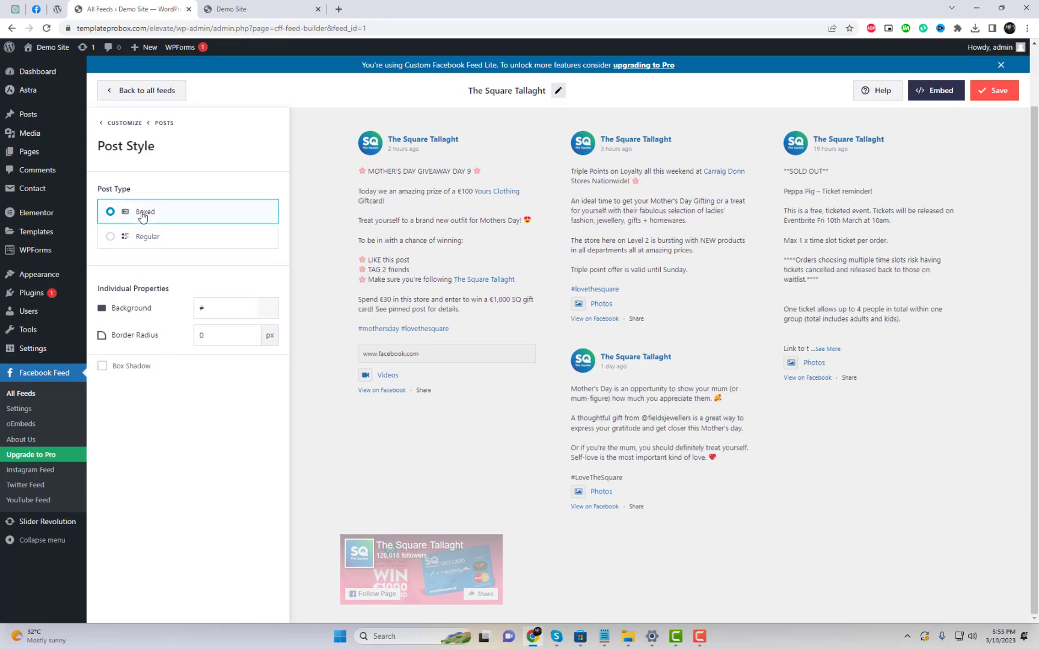
Compare the Regular and Boxed post types, keep Boxed, and set the boxed posts' background color to light pink #F9D9D9
click(141, 238)
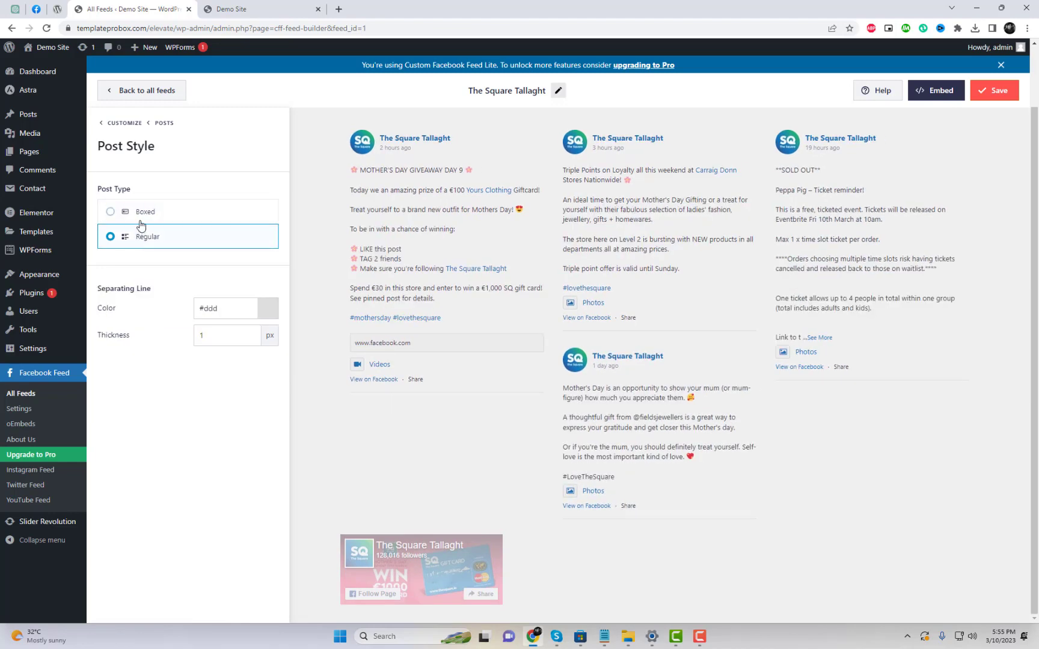
click(142, 214)
click(270, 315)
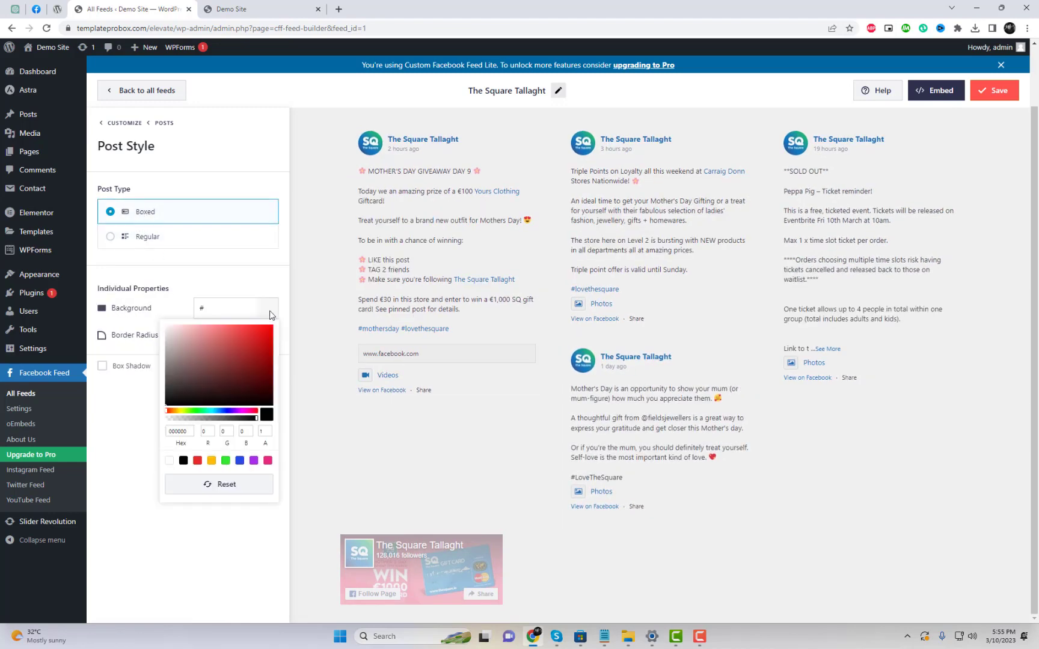
drag(227, 364, 179, 330)
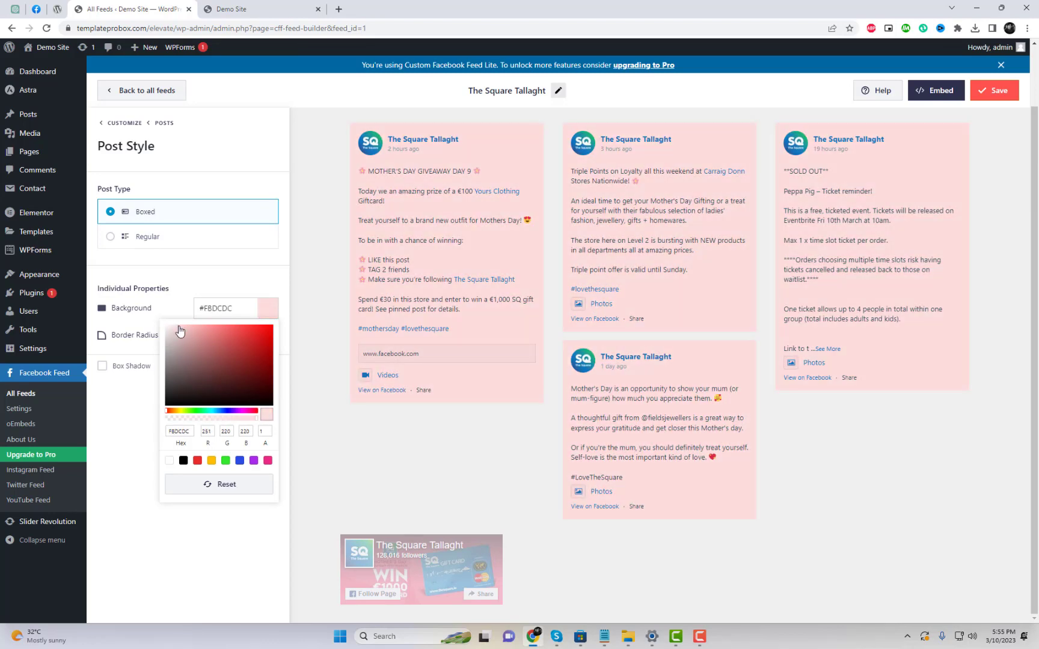
click(231, 261)
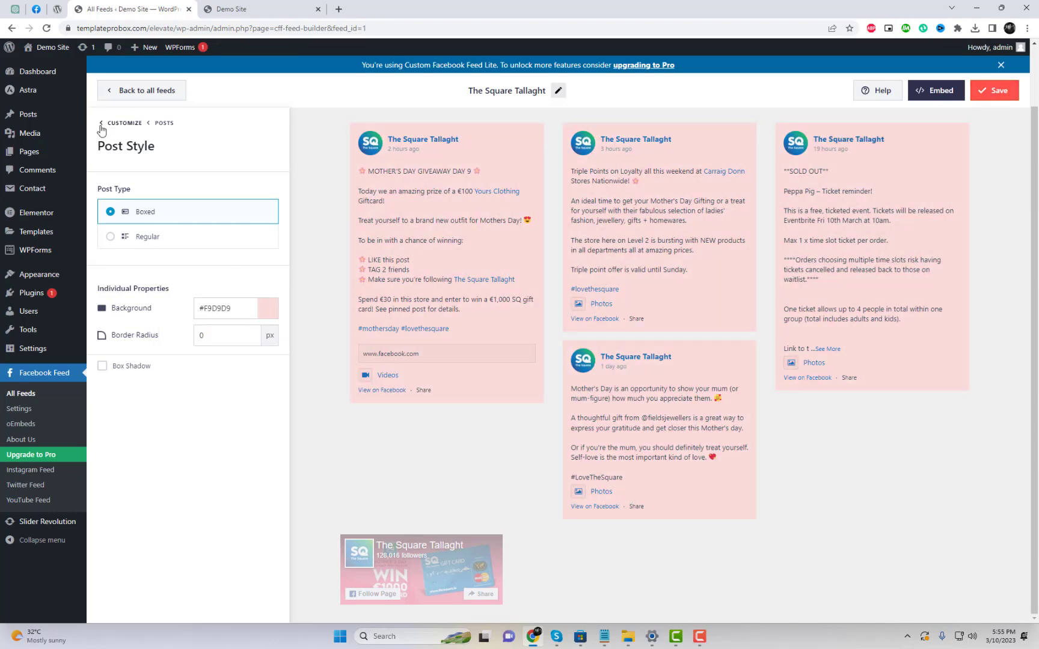
Disable the feed's Like Box
click(101, 124)
click(175, 389)
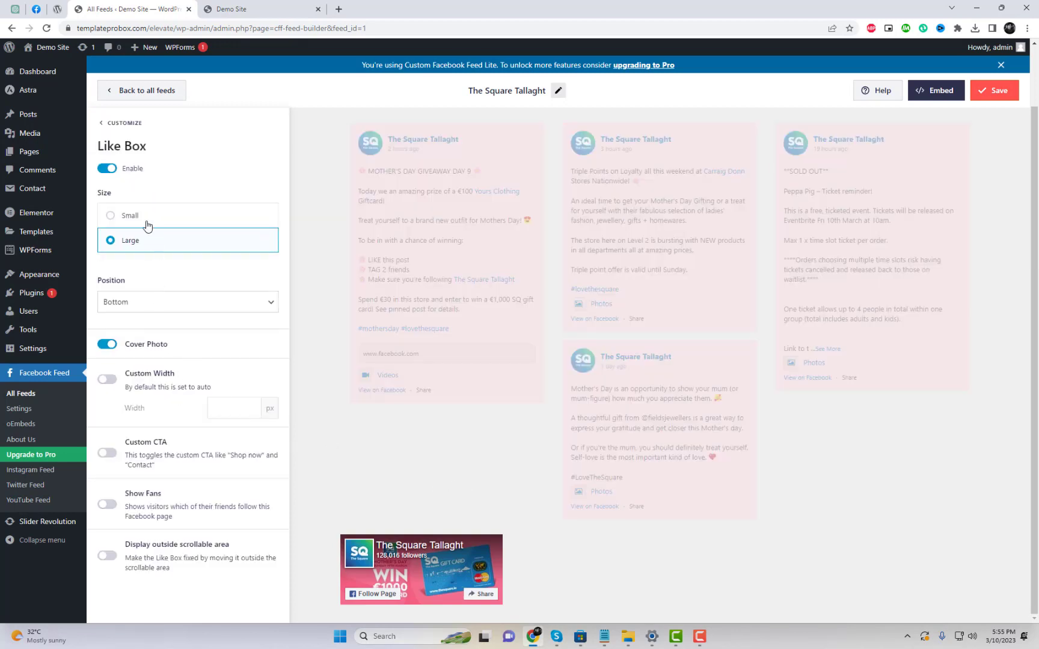
click(108, 172)
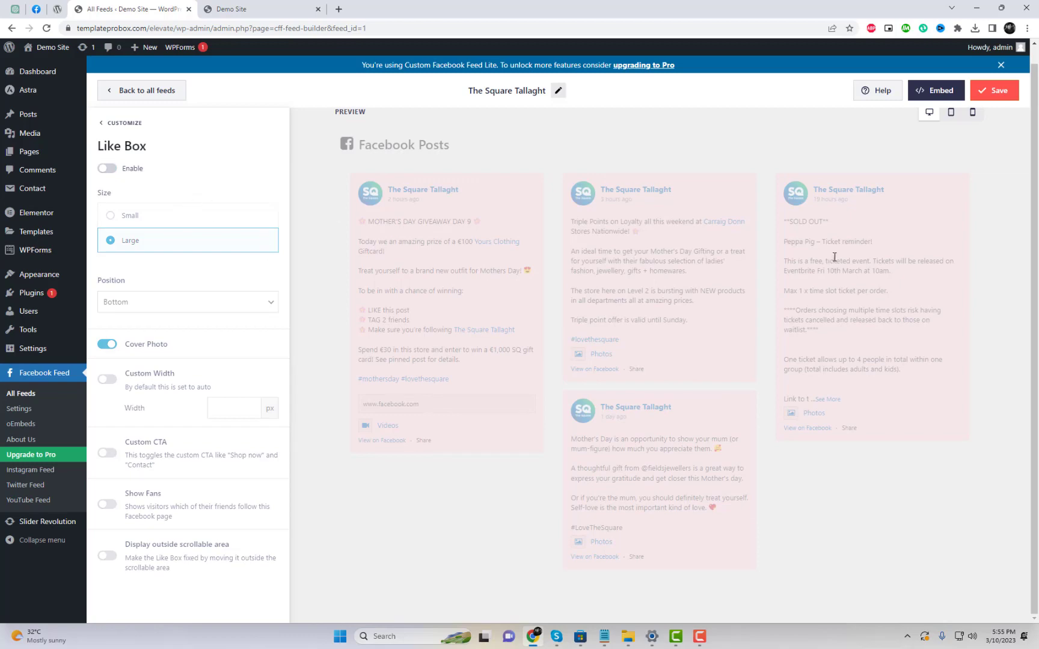
click(101, 125)
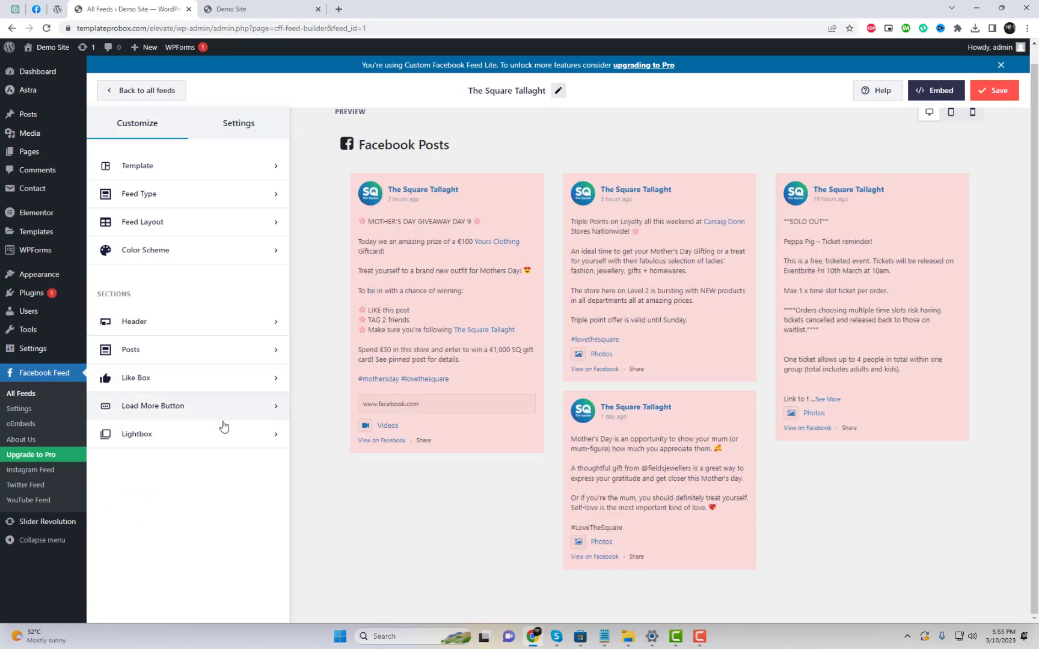
Save the feed and copy its embed shortcode
click(228, 444)
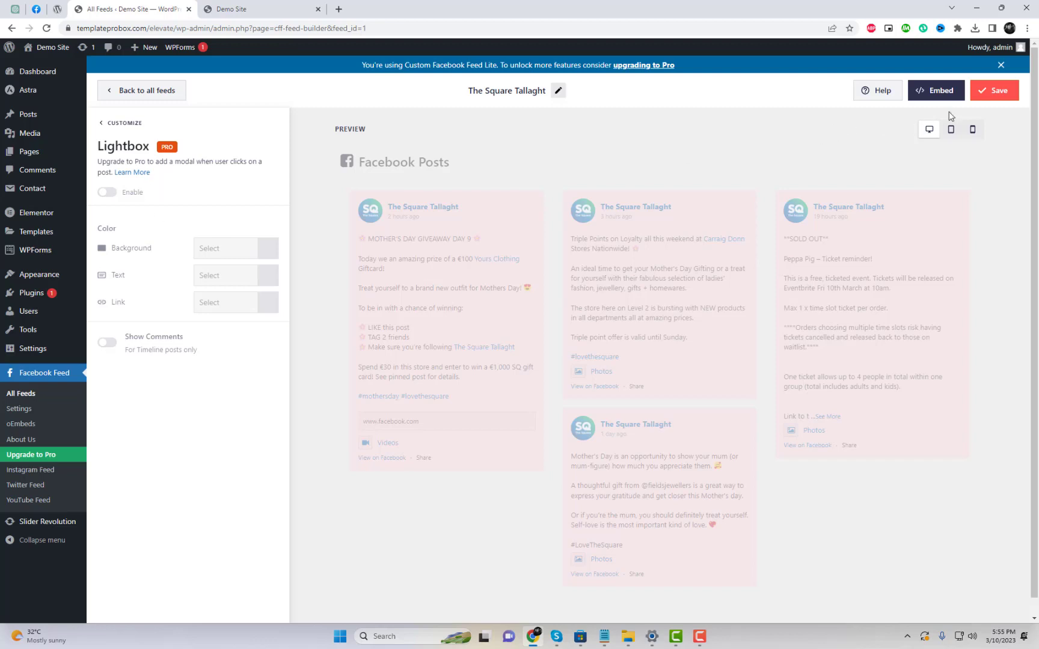
click(995, 91)
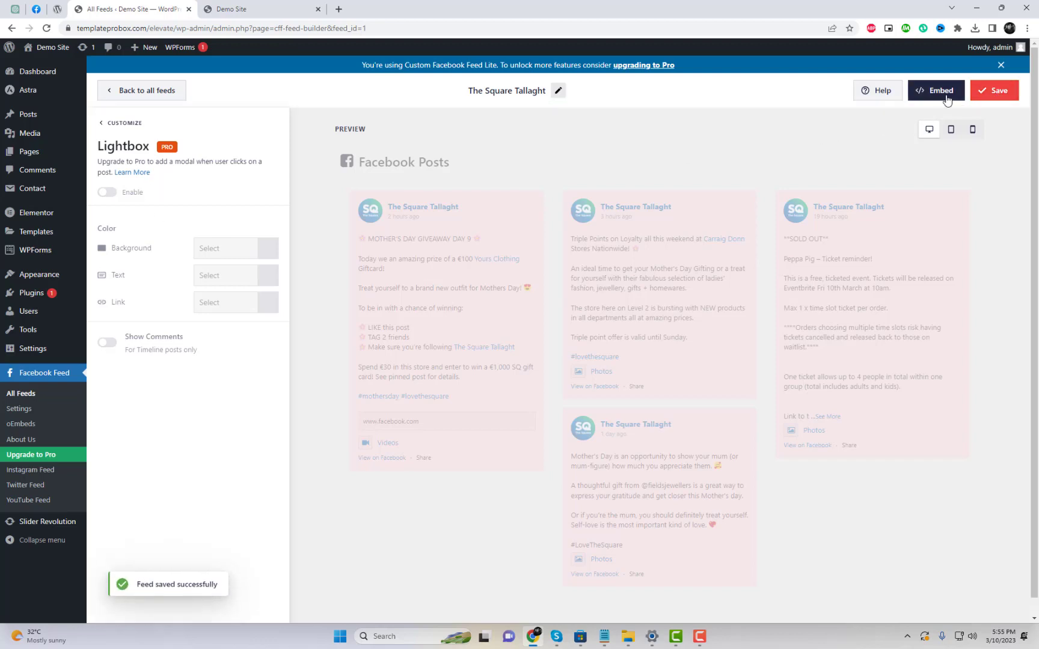
click(946, 96)
click(732, 298)
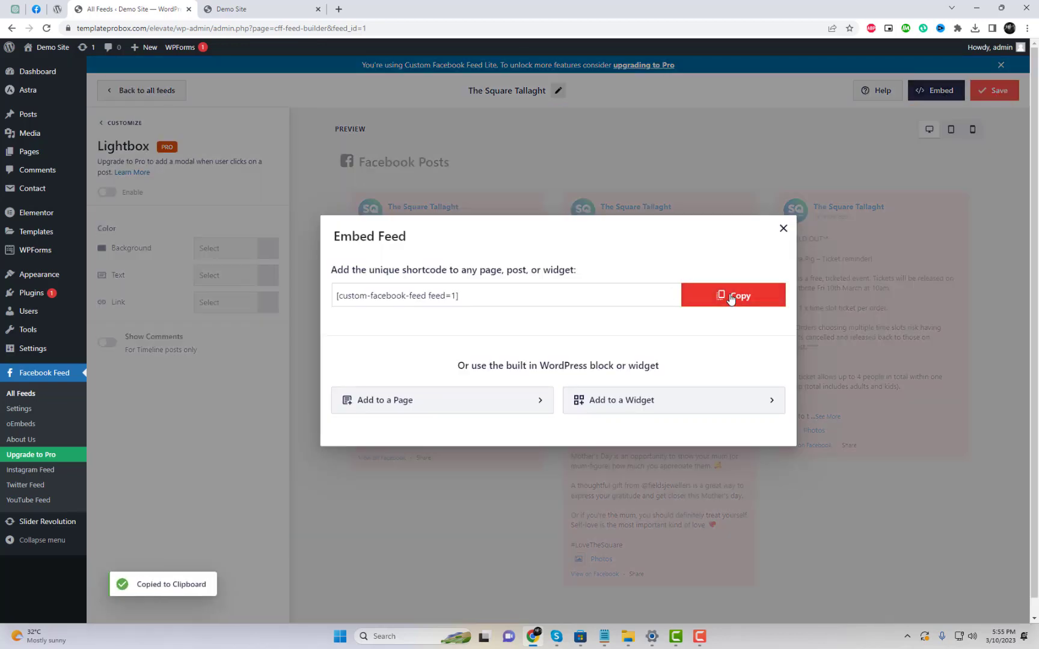
Open the website's About page for editing with Elementor in a new browser tab
click(256, 7)
click(464, 110)
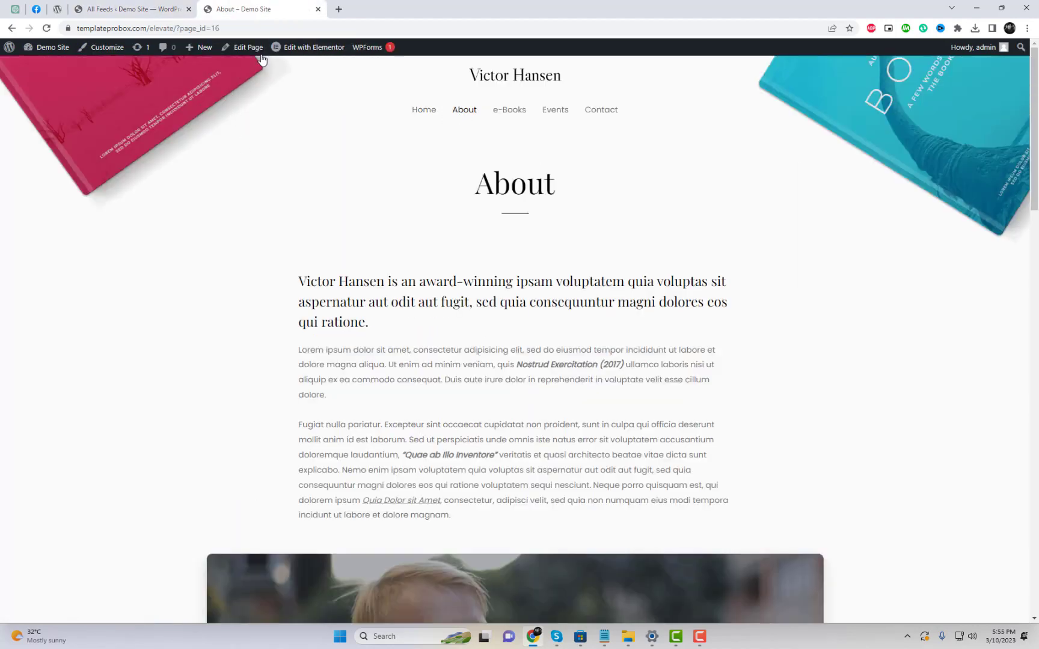
right_click(280, 49)
click(324, 60)
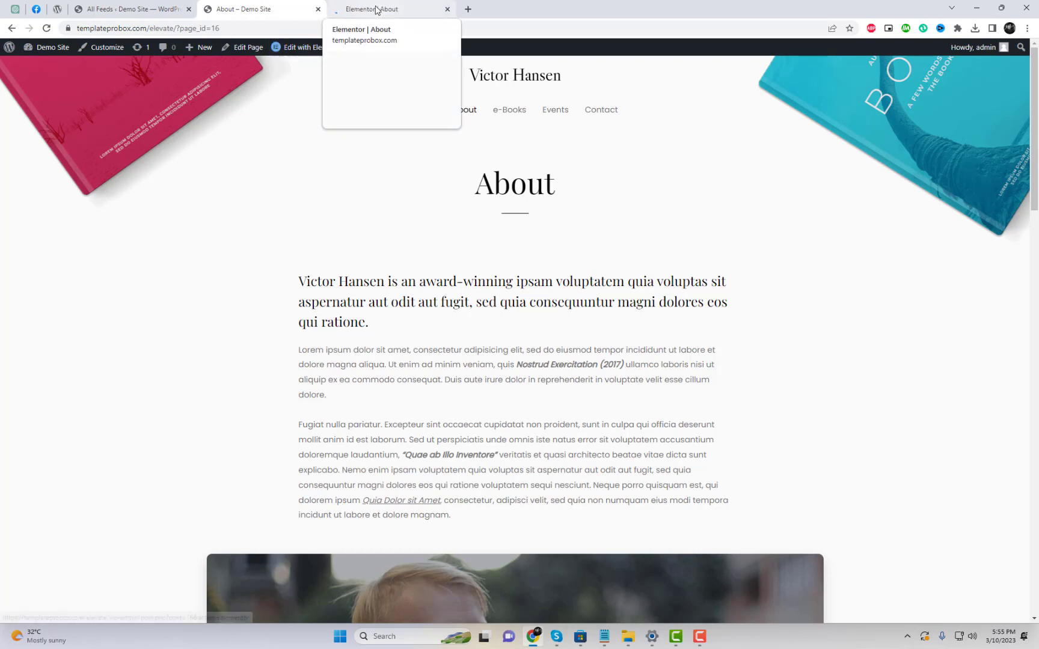
click(375, 9)
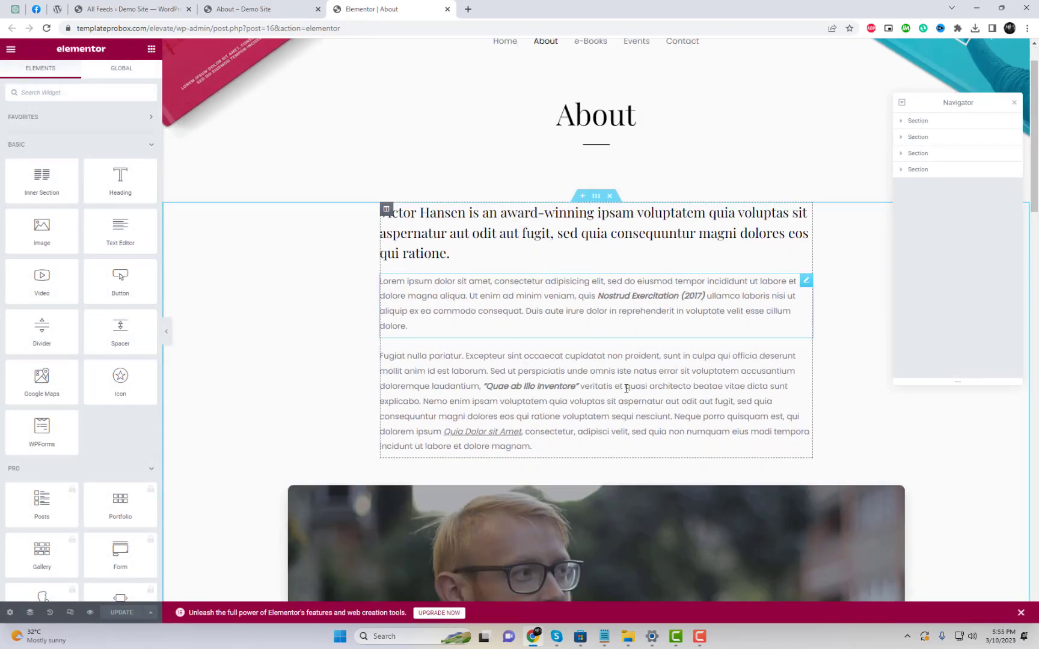
Add a new single-column section below the portrait photo on the About page
scroll(627, 389, down, 1)
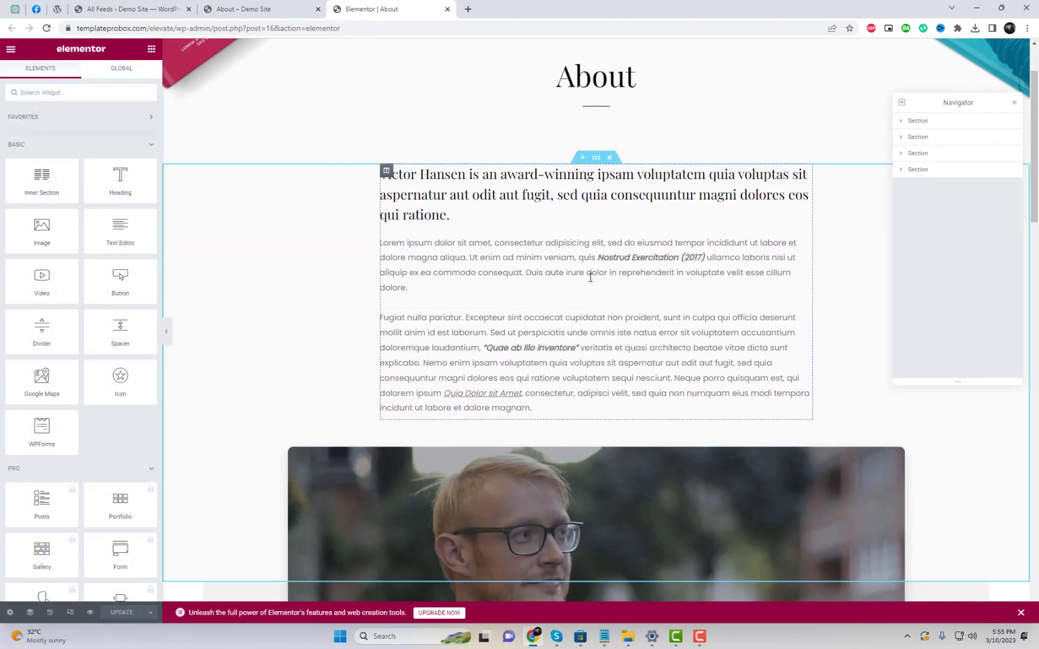
click(11, 53)
scroll(579, 361, down, 5)
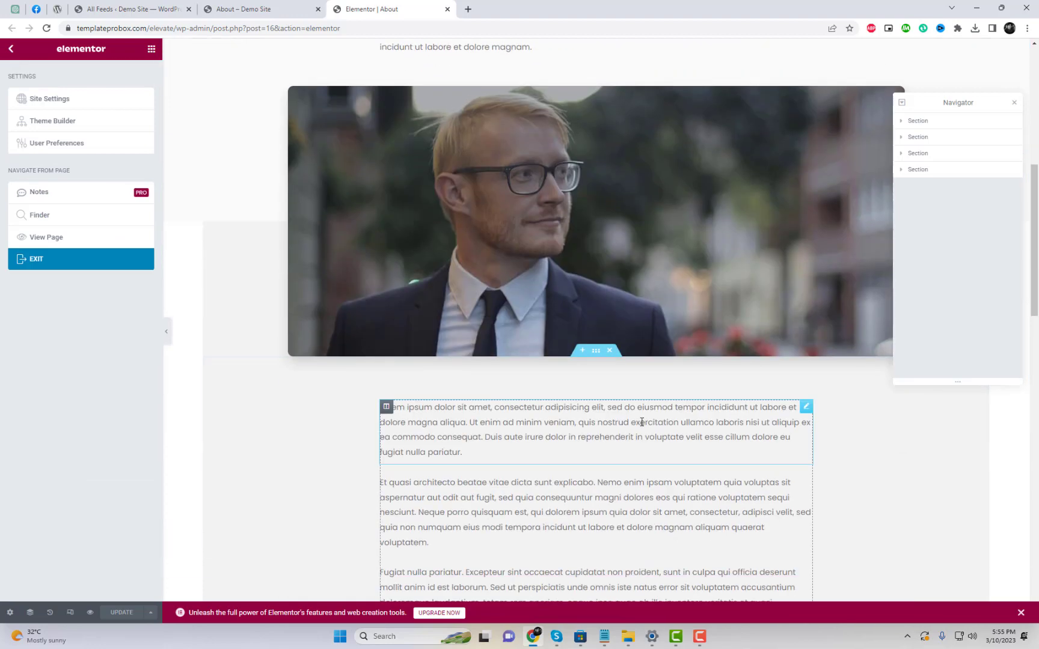
click(580, 357)
click(569, 406)
click(451, 435)
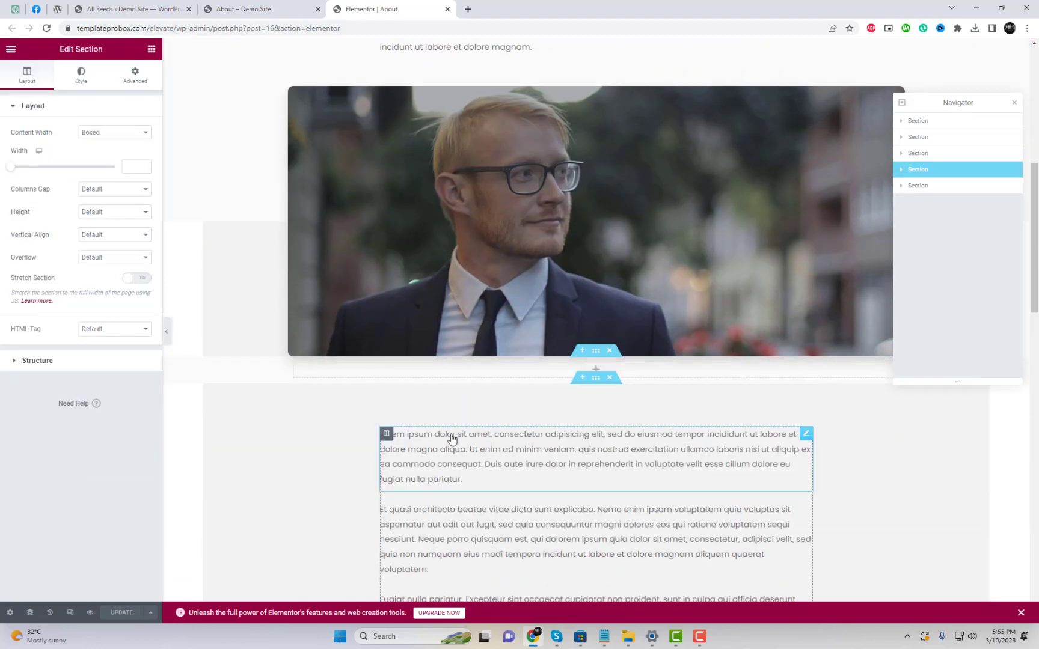
Place a Text Editor widget in the new section and replace its placeholder text with the shortcode [custom-facebook-feed feed=1]
click(596, 370)
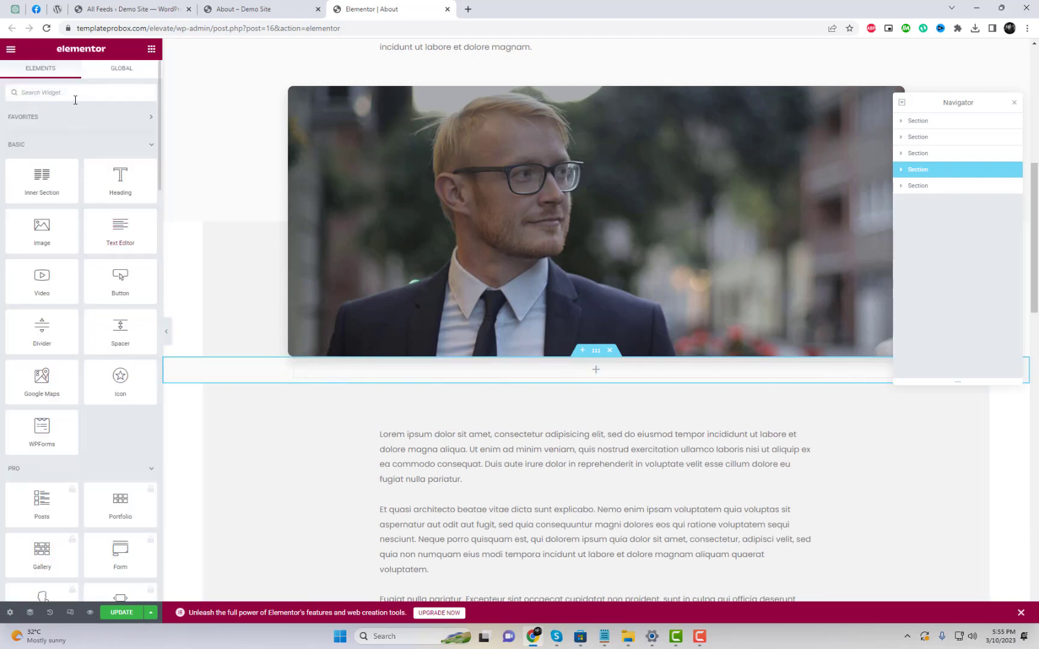
drag(123, 224, 474, 363)
click(126, 138)
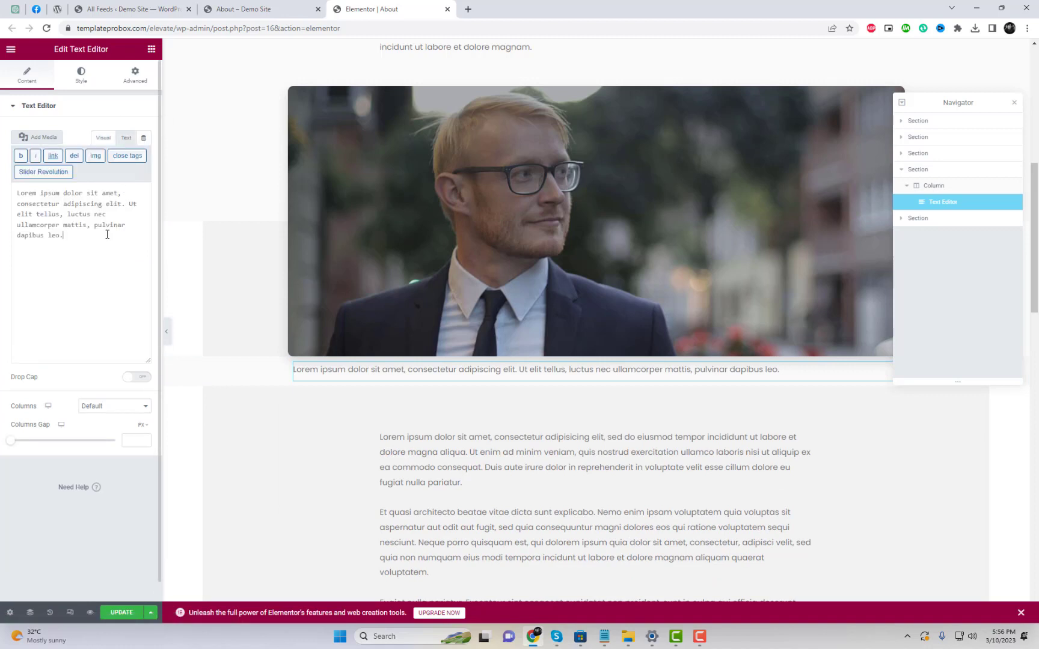
click(107, 233)
key(ctrl+a)
key(ctrl+v)
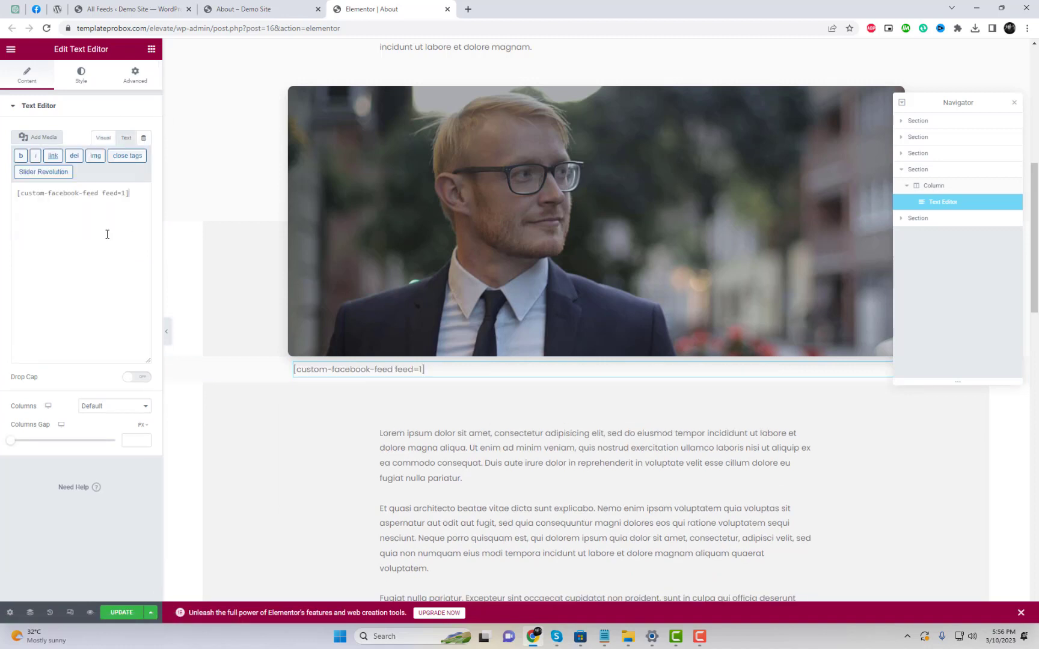
Update the page in Elementor, and reload the live About page to check the embedded Facebook feed
click(121, 613)
click(257, 8)
right_click(587, 187)
click(619, 225)
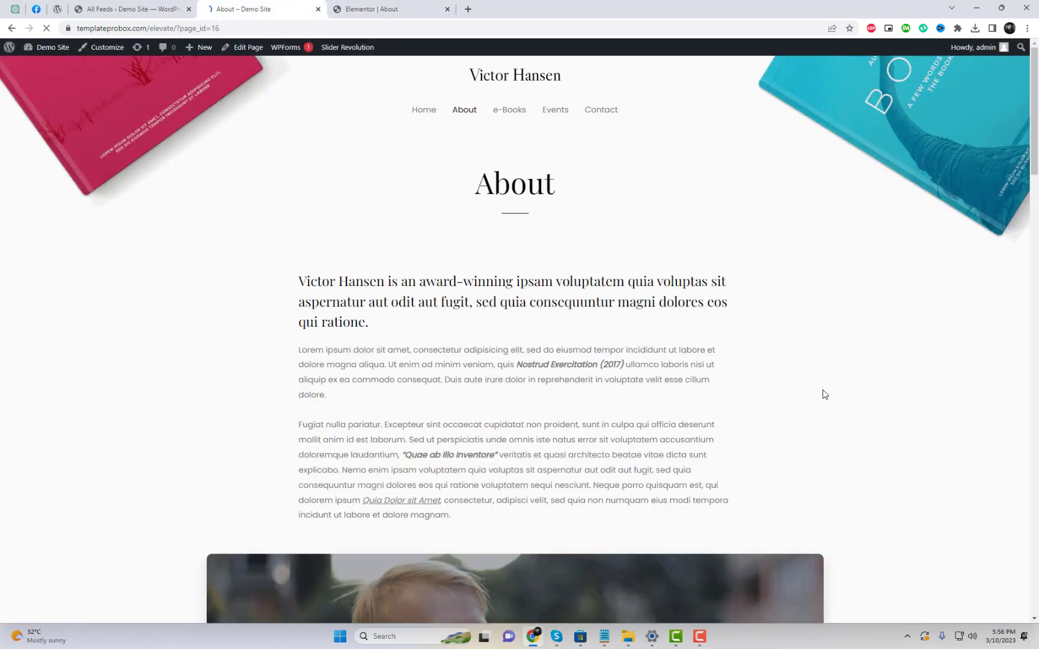
scroll(824, 394, down, 10)
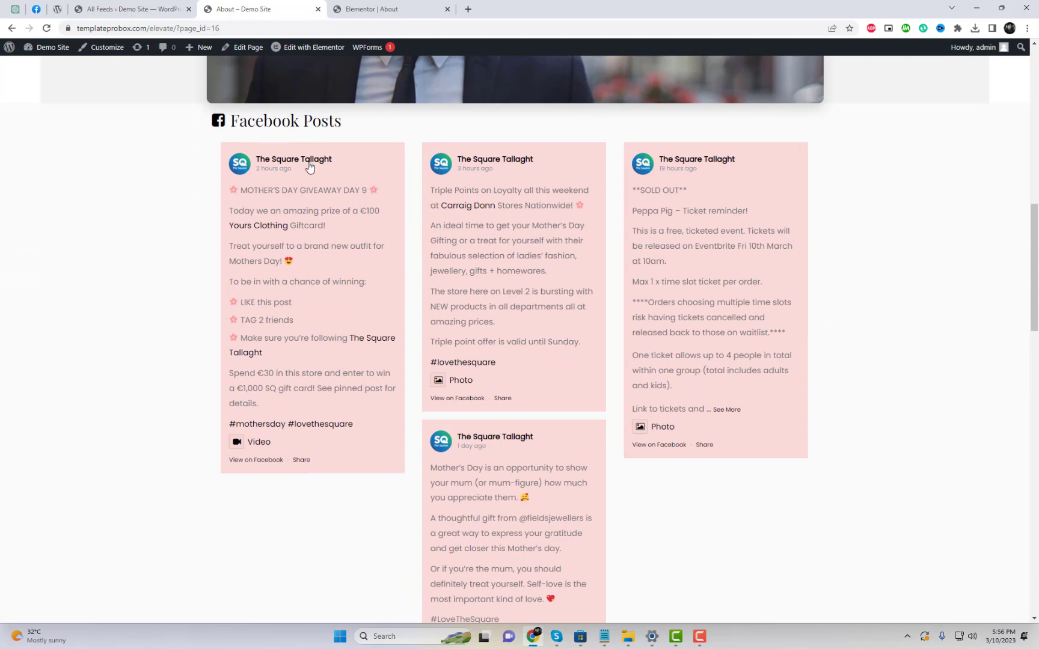
scroll(709, 375, down, 1)
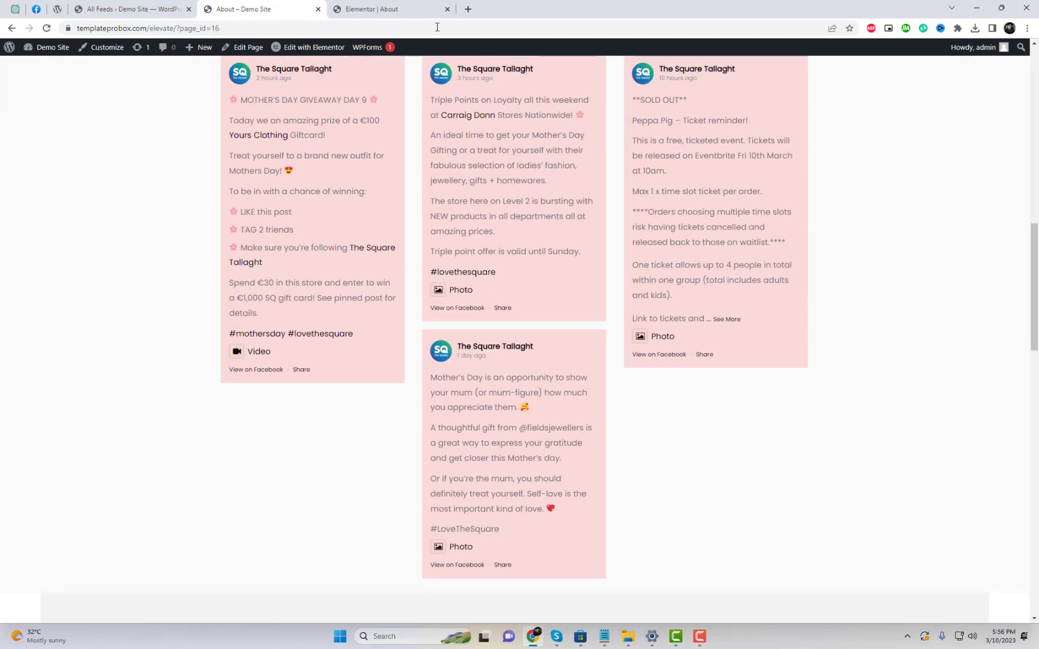
Go back to the feed editor, close the embed dialog, and review the Feed Type, Posts and general settings options
click(150, 7)
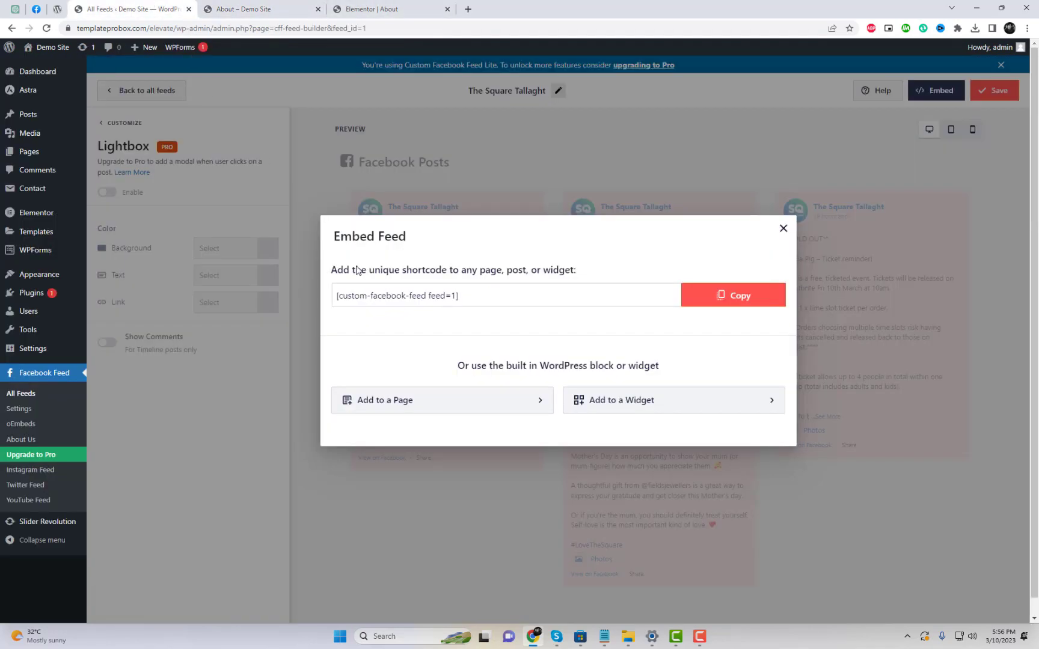
click(782, 229)
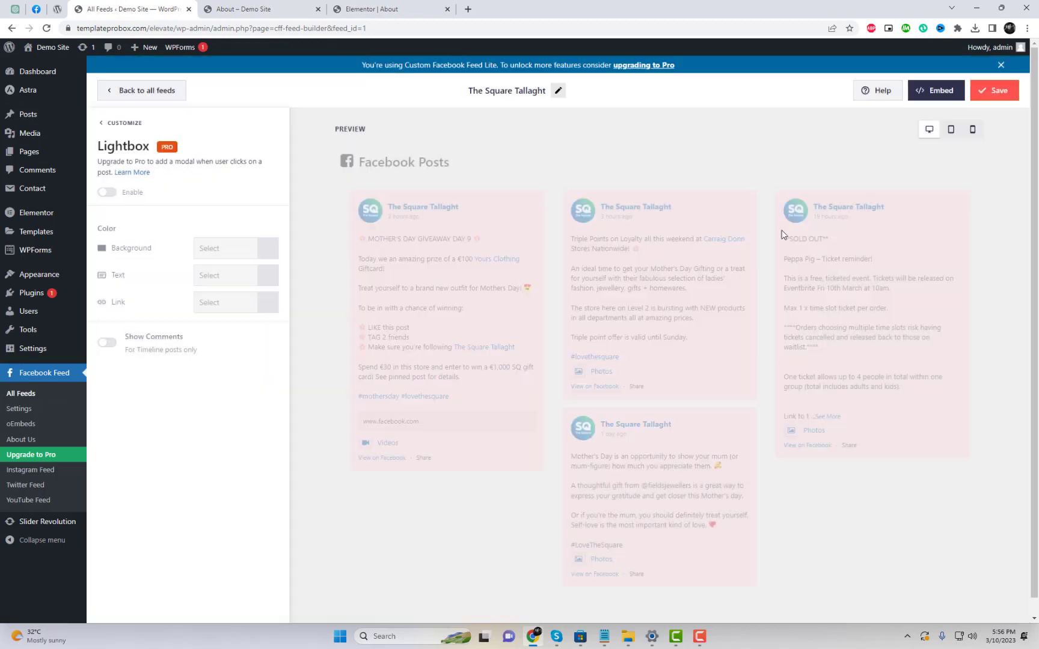
click(101, 125)
click(152, 202)
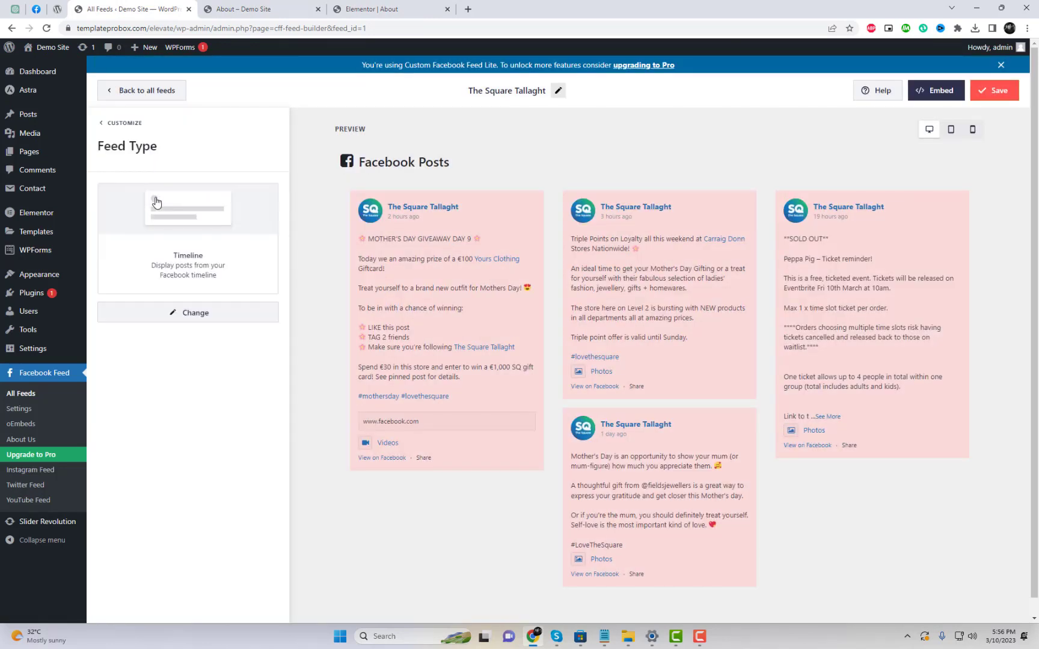
click(103, 124)
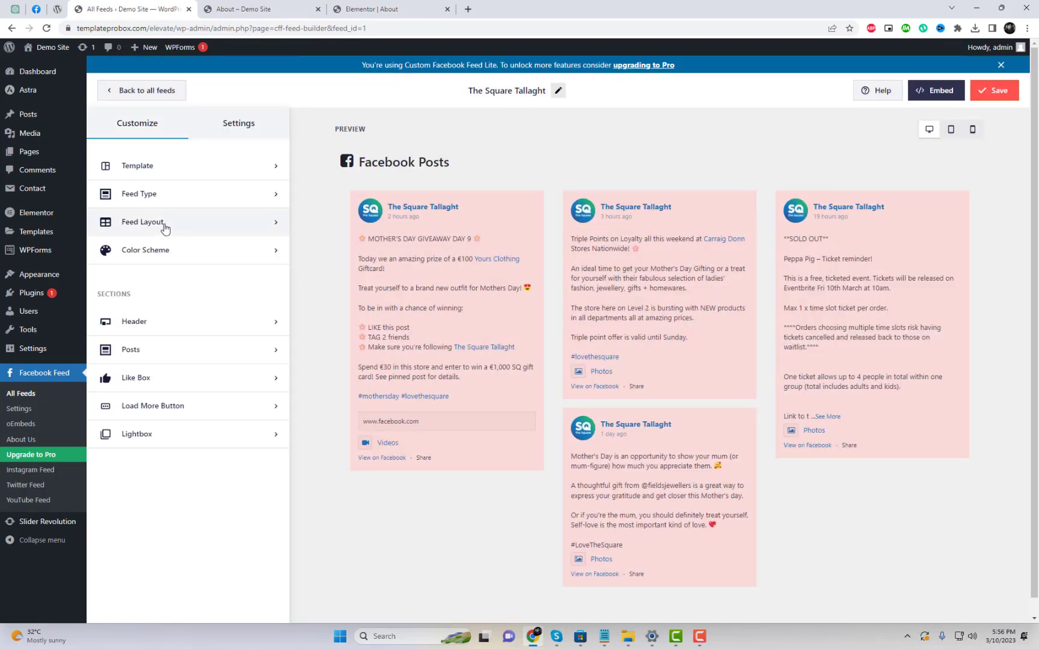
click(156, 356)
click(99, 125)
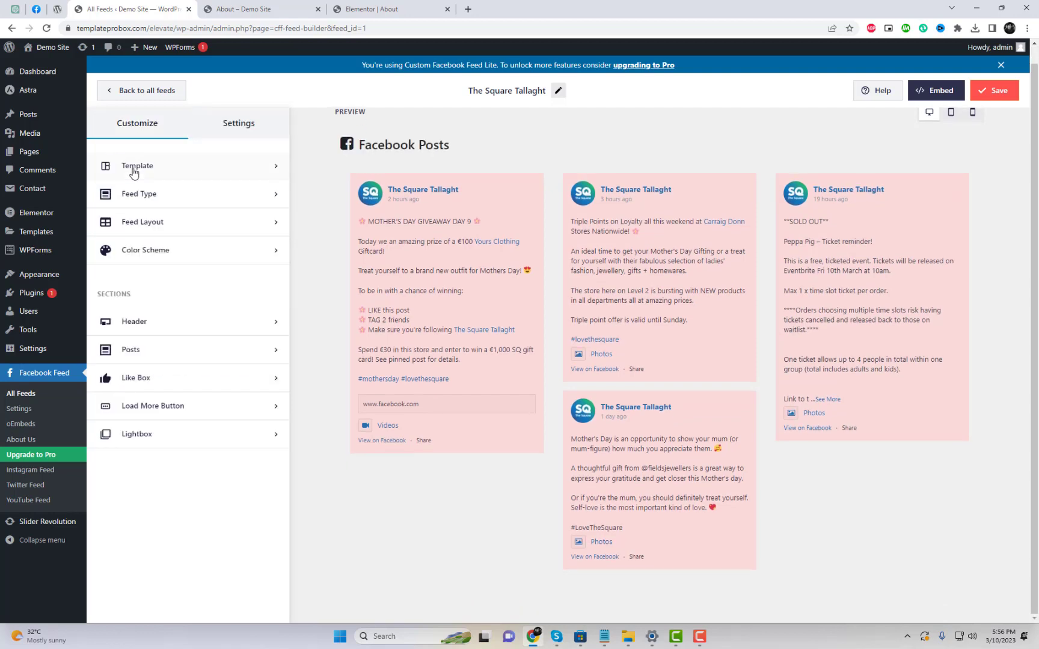
click(219, 136)
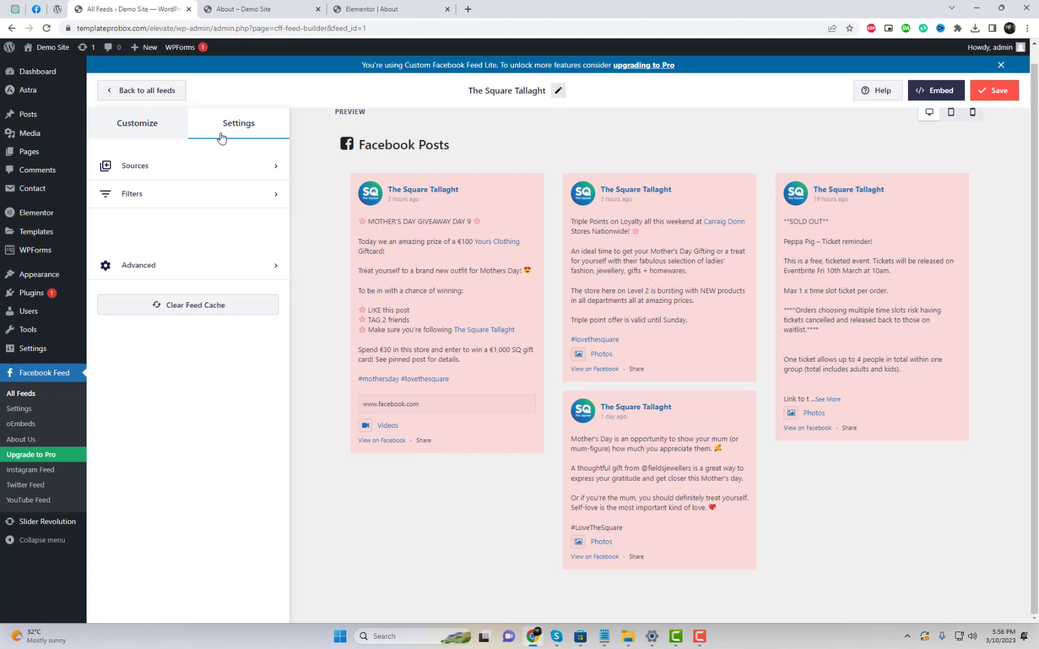
click(161, 135)
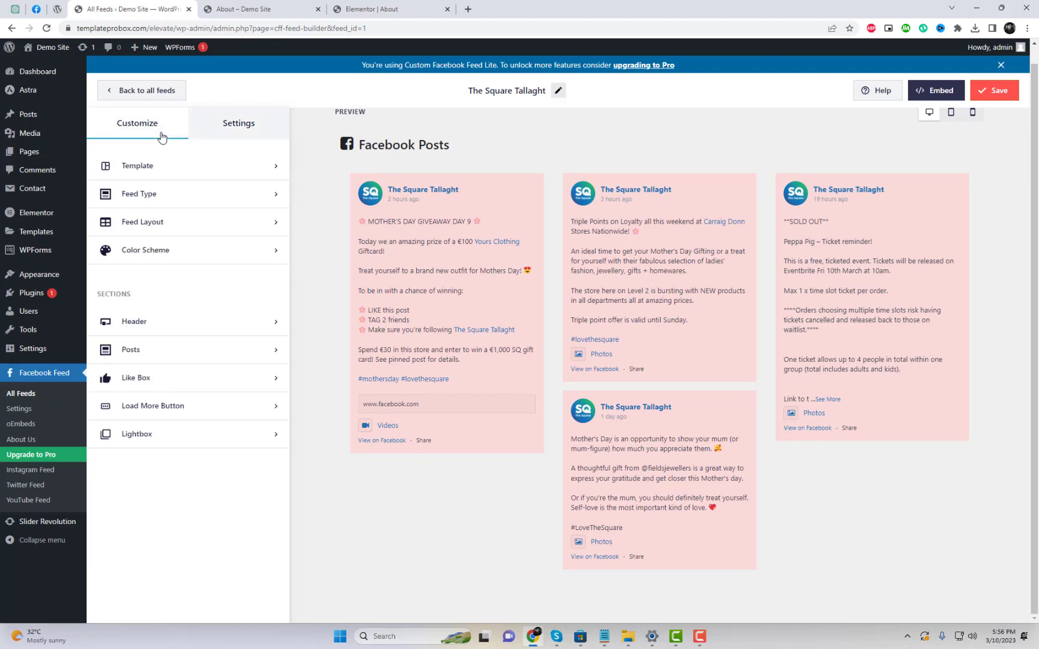
click(169, 207)
click(102, 127)
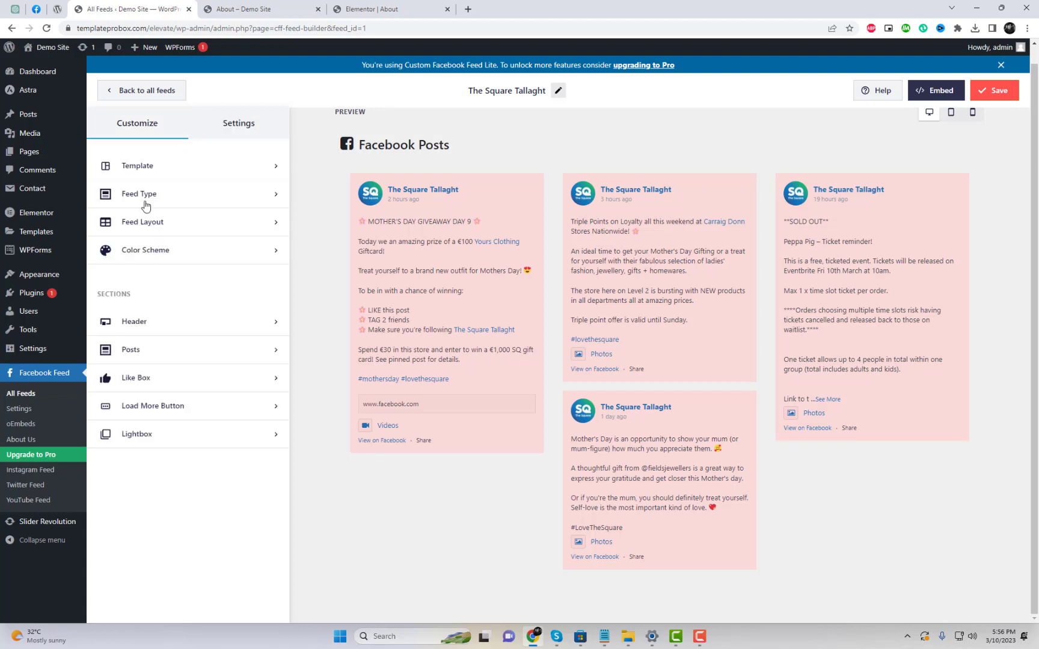
Set the feed layout's number of posts on desktop to 10 and save the feed
click(176, 234)
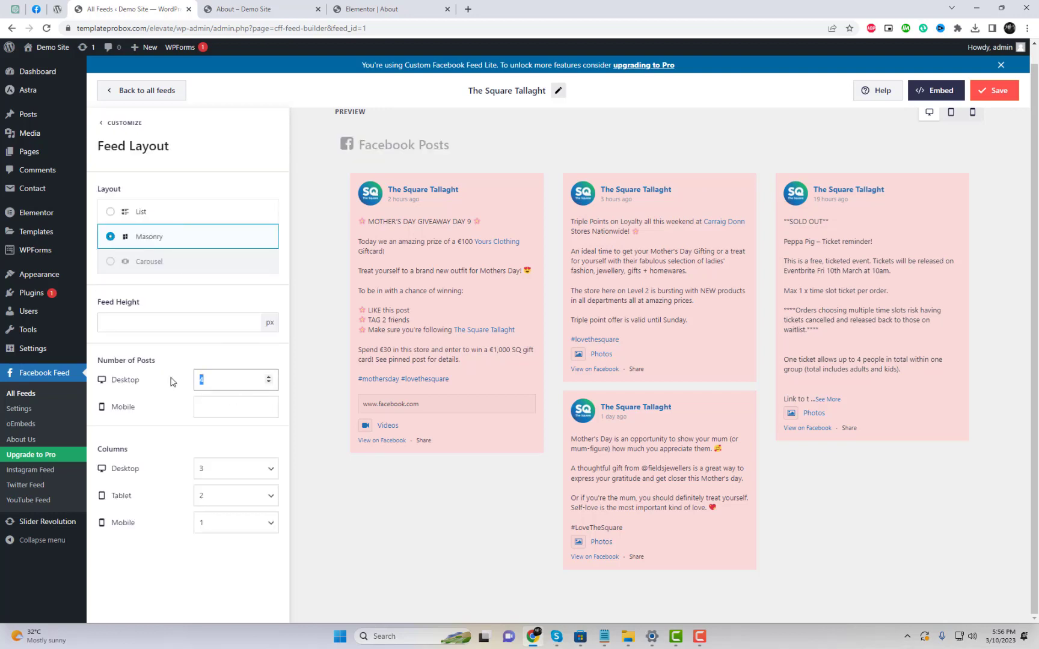
text(10)
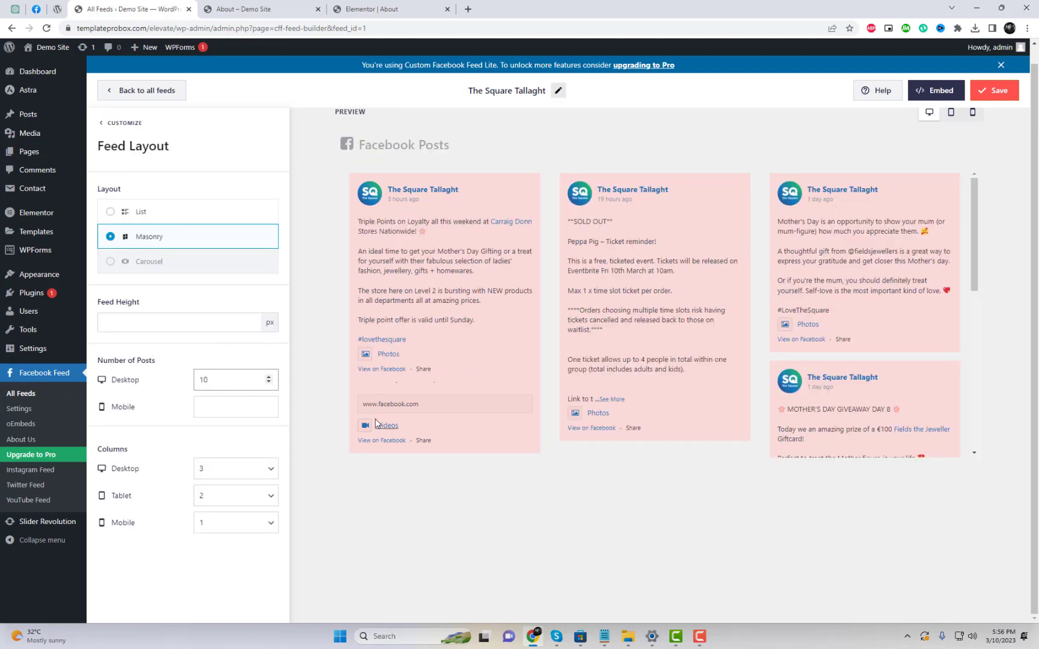
scroll(689, 348, down, 5)
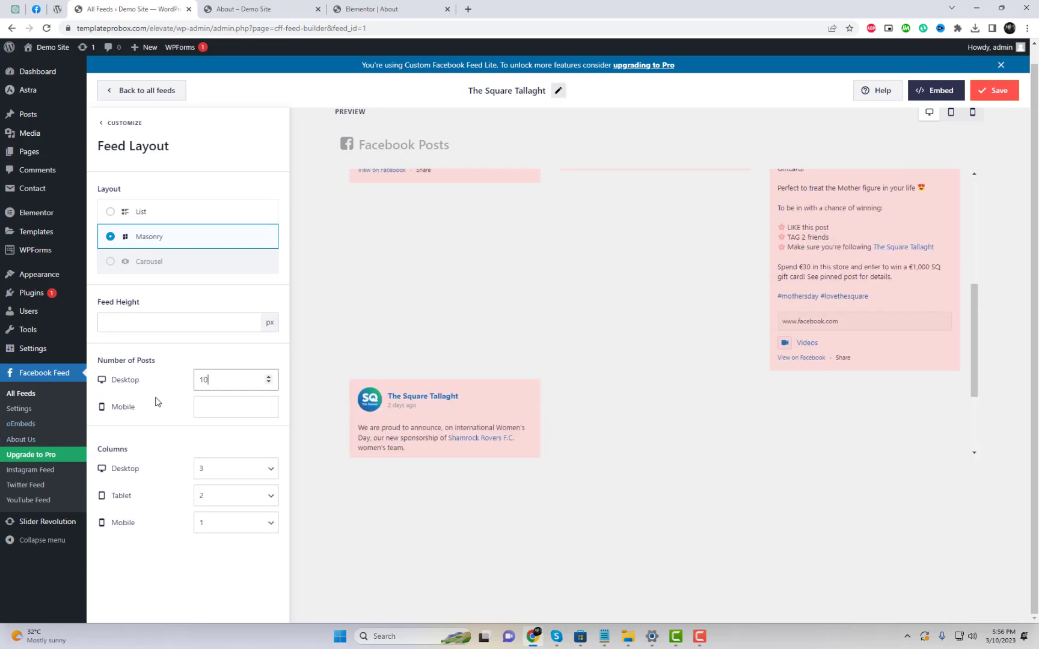
click(997, 92)
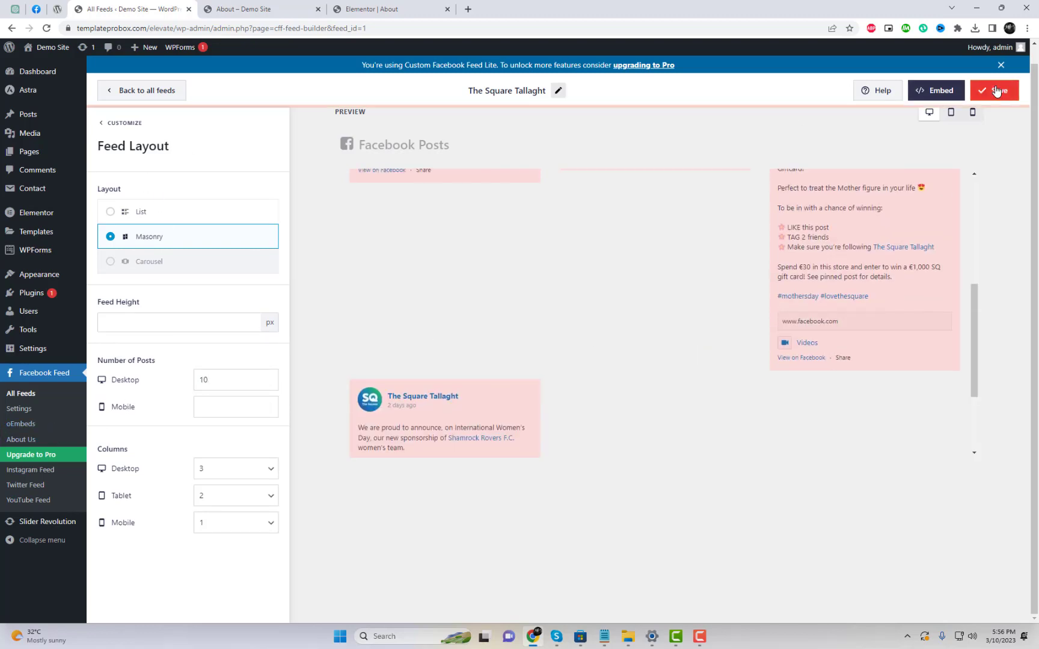
Reload the live About page and look through the posts in its updated Facebook feed
key(ctrl+Tab)
right_click(828, 186)
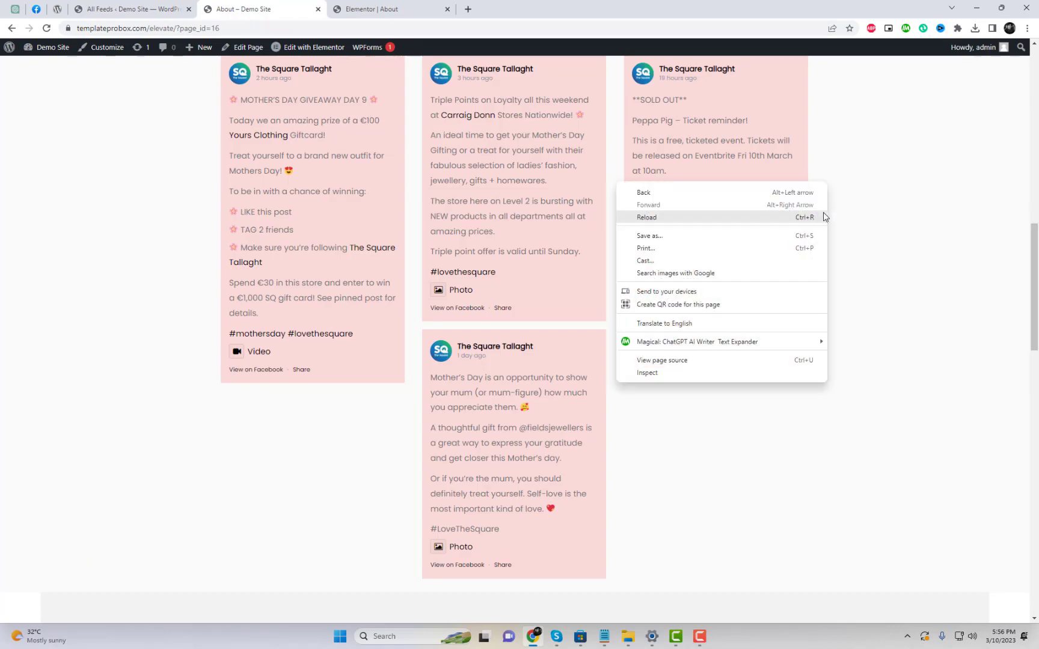
click(801, 220)
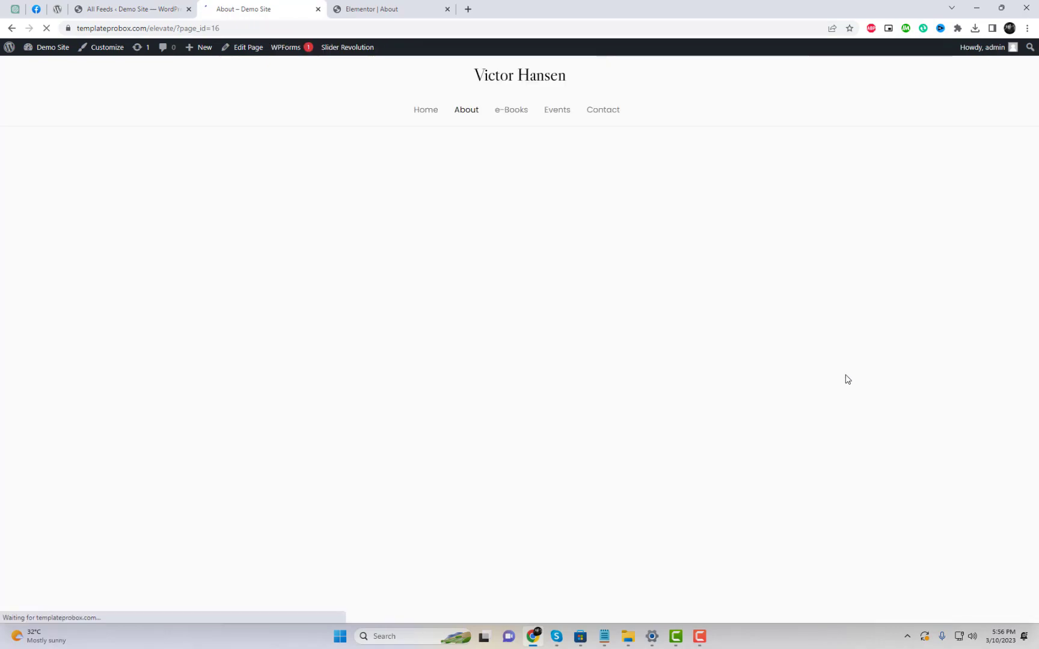
scroll(847, 379, down, 11)
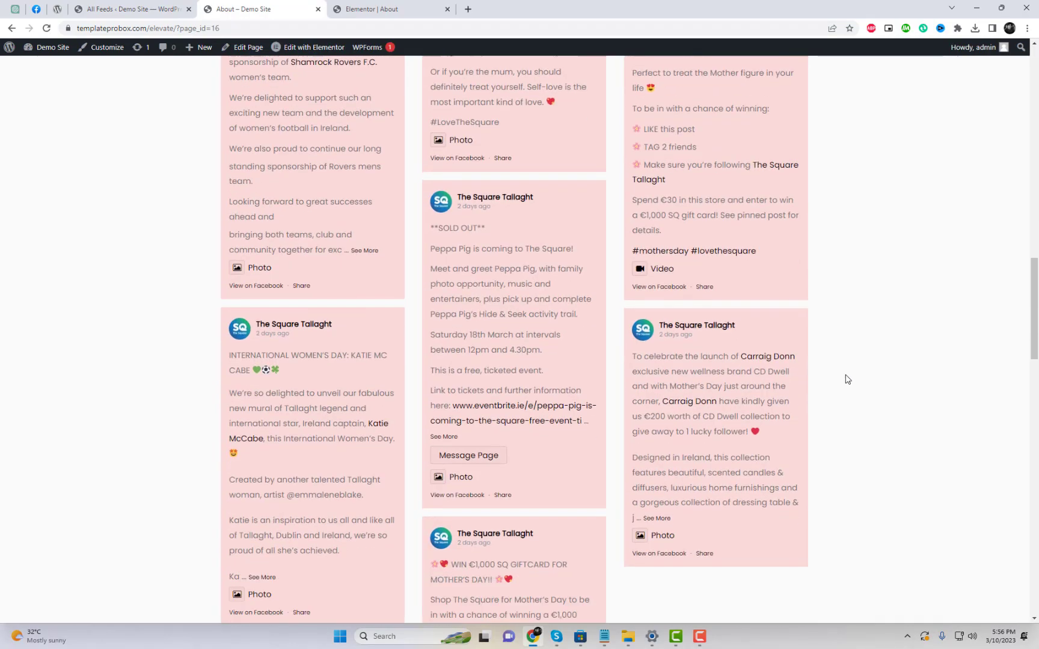
scroll(846, 377, up, 12)
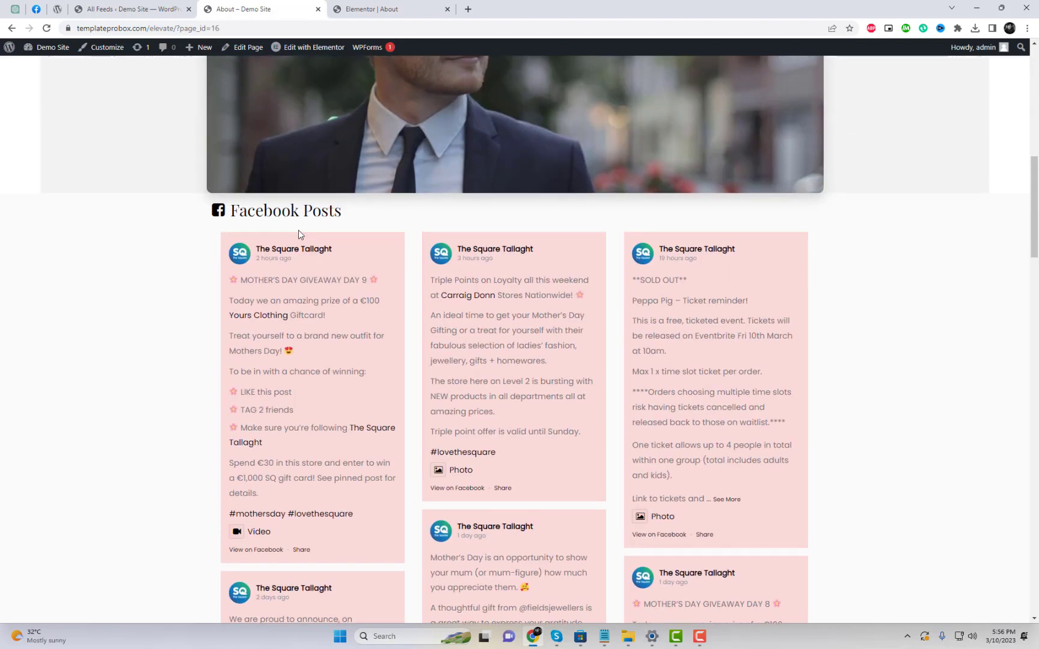